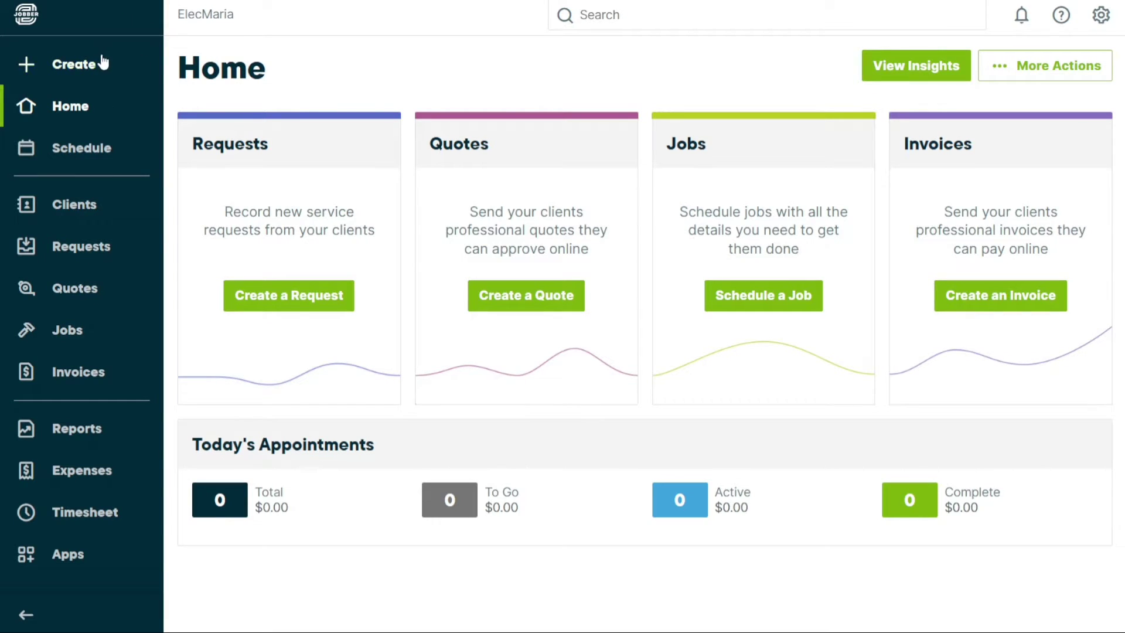
# - From the Create menu, bring up a blank New Client form, then a blank New Job form
pyautogui.click(101, 62)
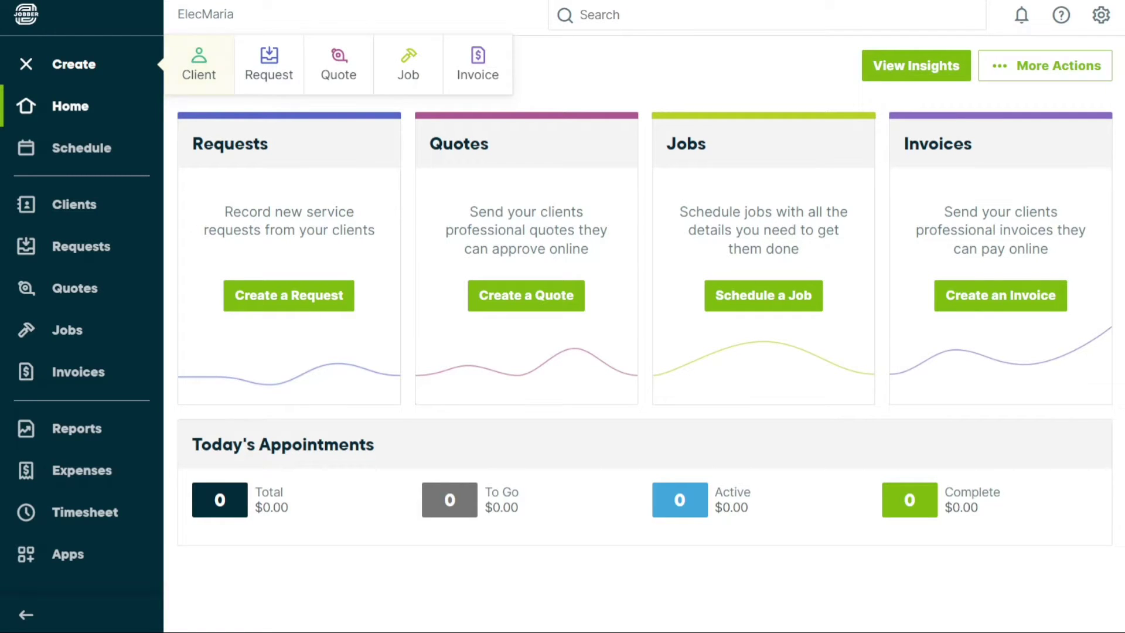
pyautogui.click(199, 65)
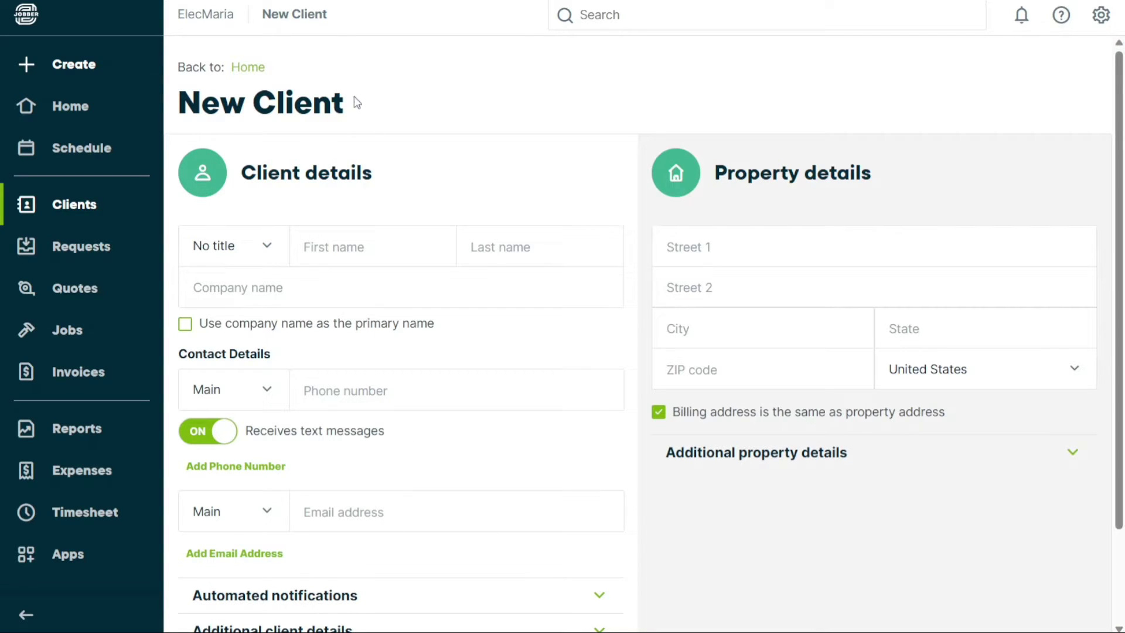
pyautogui.click(92, 68)
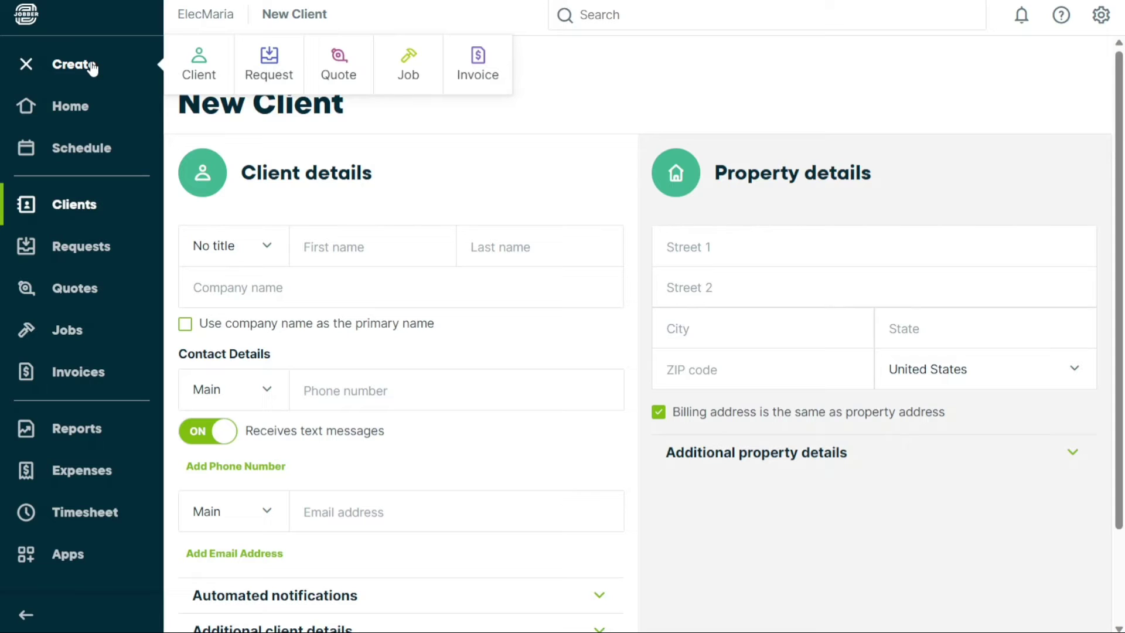
pyautogui.click(408, 72)
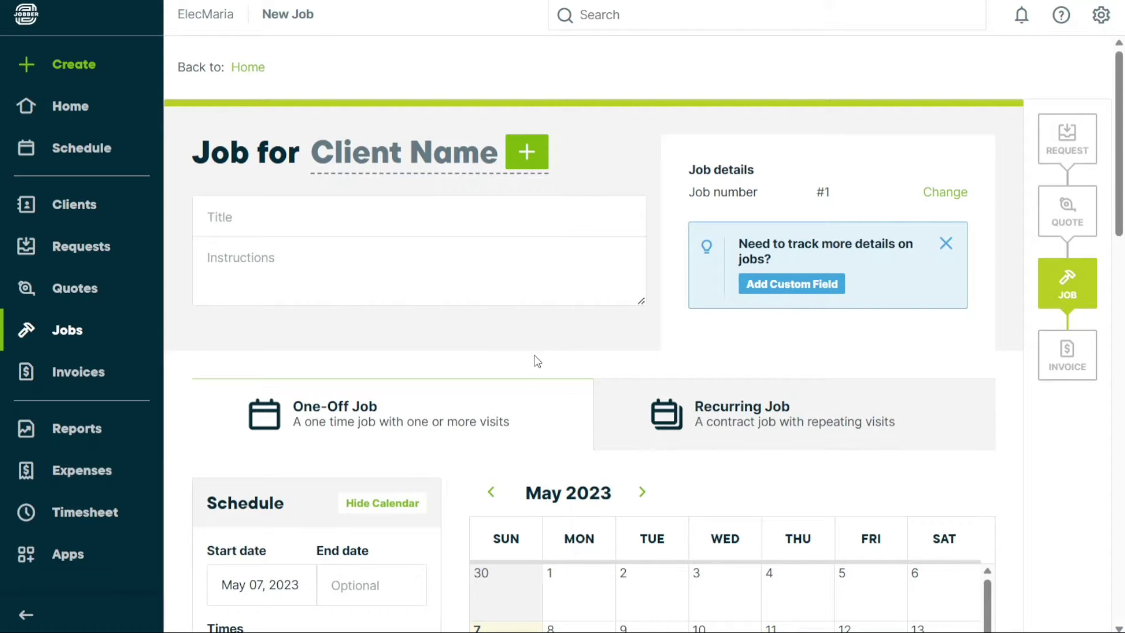
# - Scroll through the New Job form, then start a new invoice from the sidebar
pyautogui.scroll(-9, 537, 361)
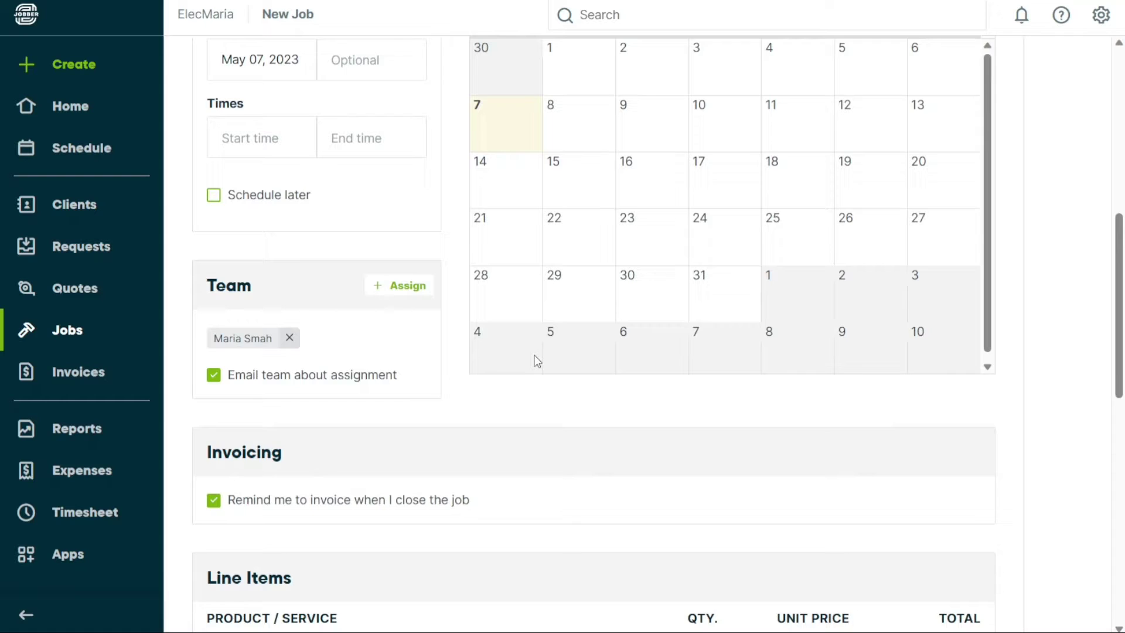
pyautogui.scroll(8, 537, 362)
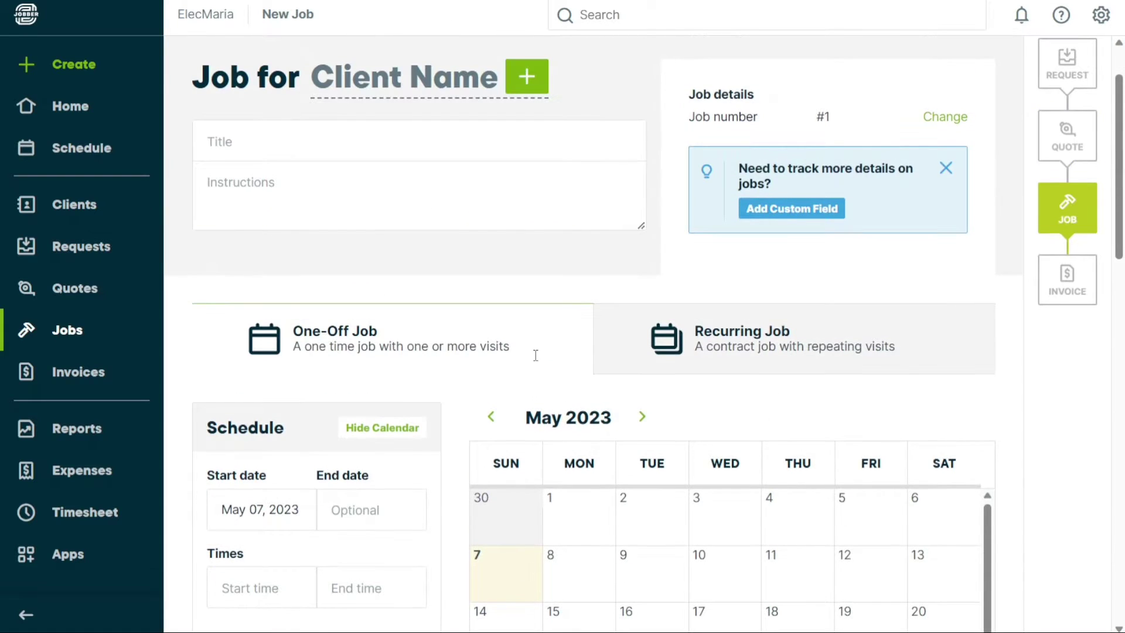
pyautogui.click(119, 377)
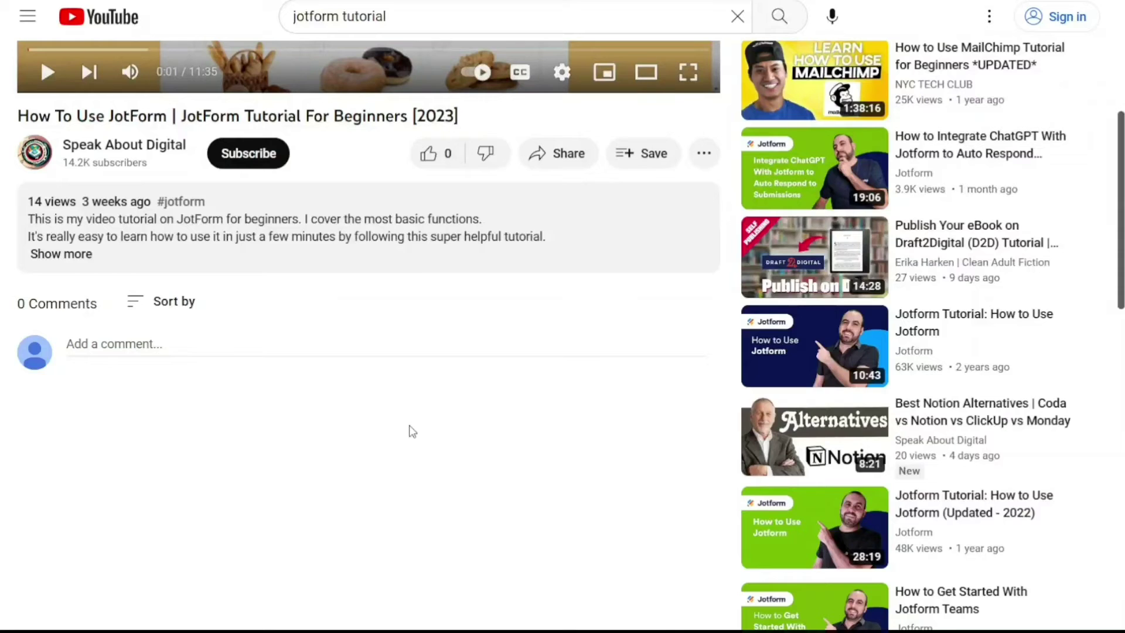
# - Show more of the JotForm tutorial video's description to read all of it
pyautogui.click(75, 258)
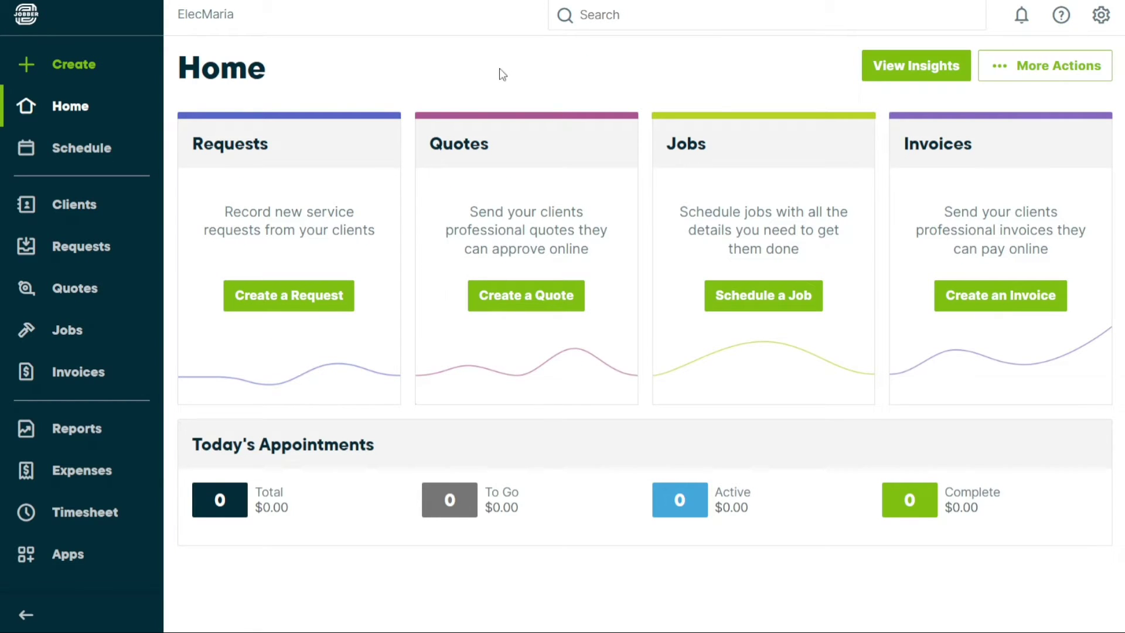
pyautogui.doubleClick(220, 15)
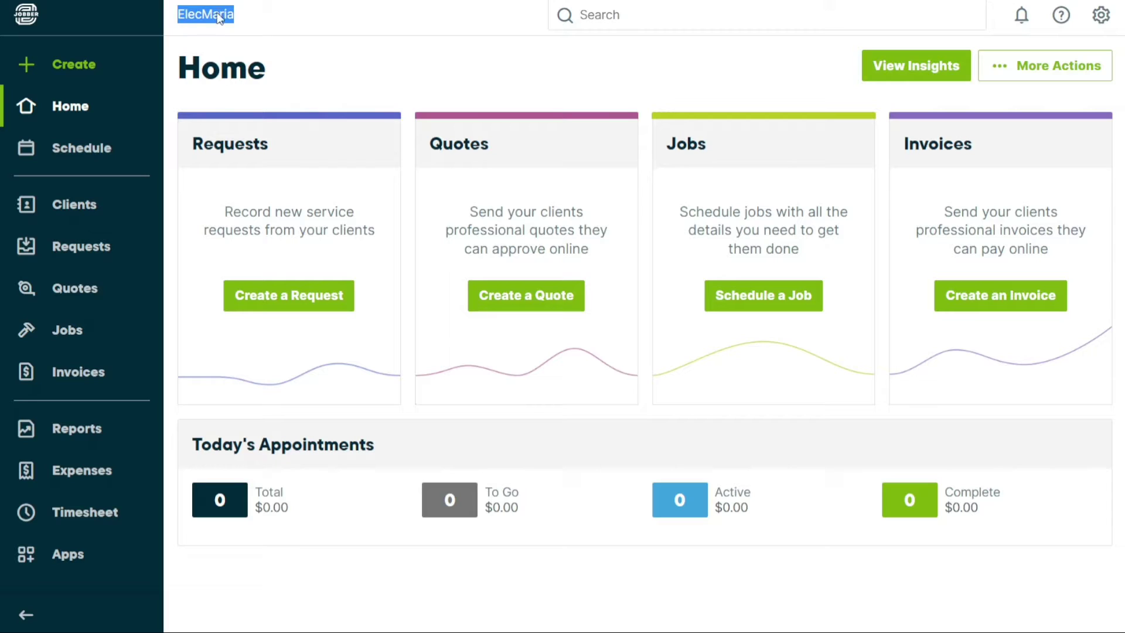
pyautogui.click(388, 89)
pyautogui.doubleClick(223, 70)
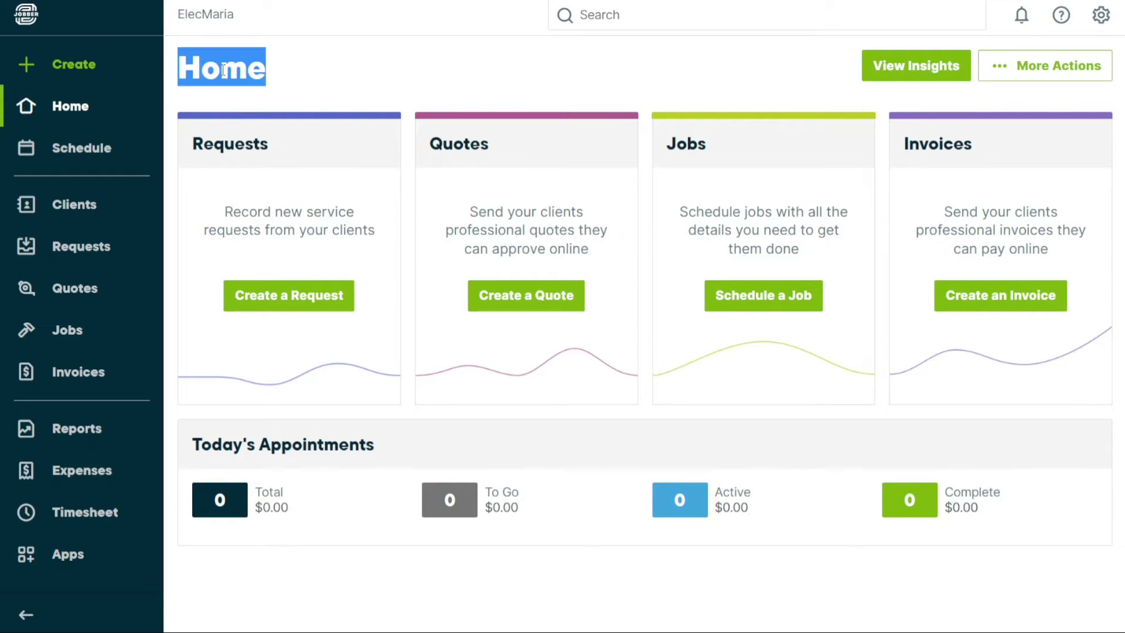
pyautogui.click(428, 85)
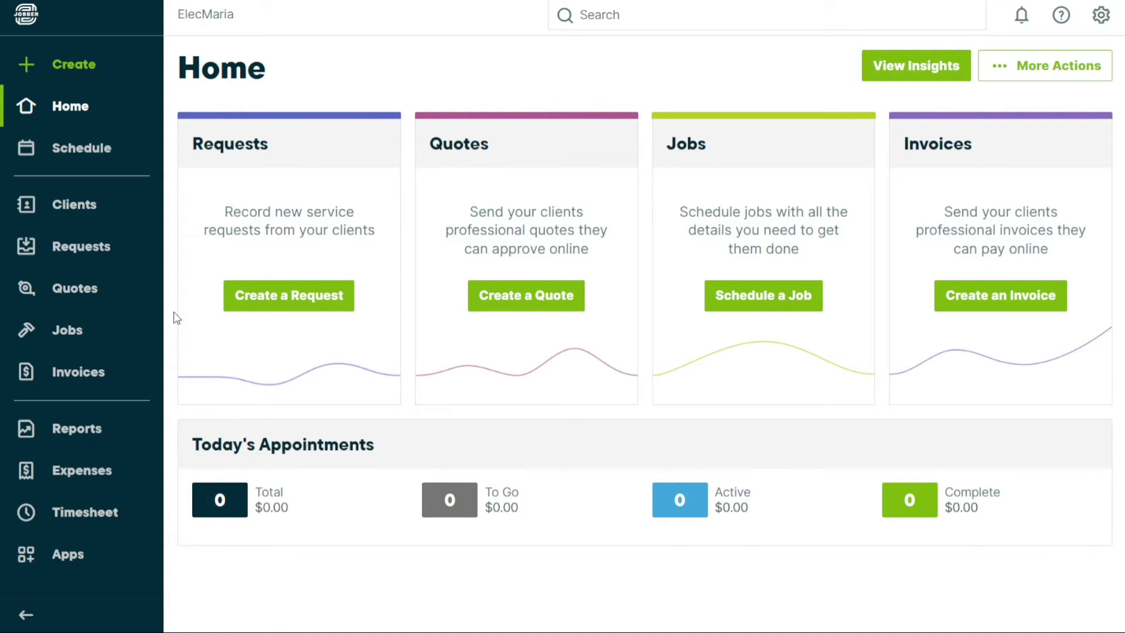
pyautogui.click(83, 67)
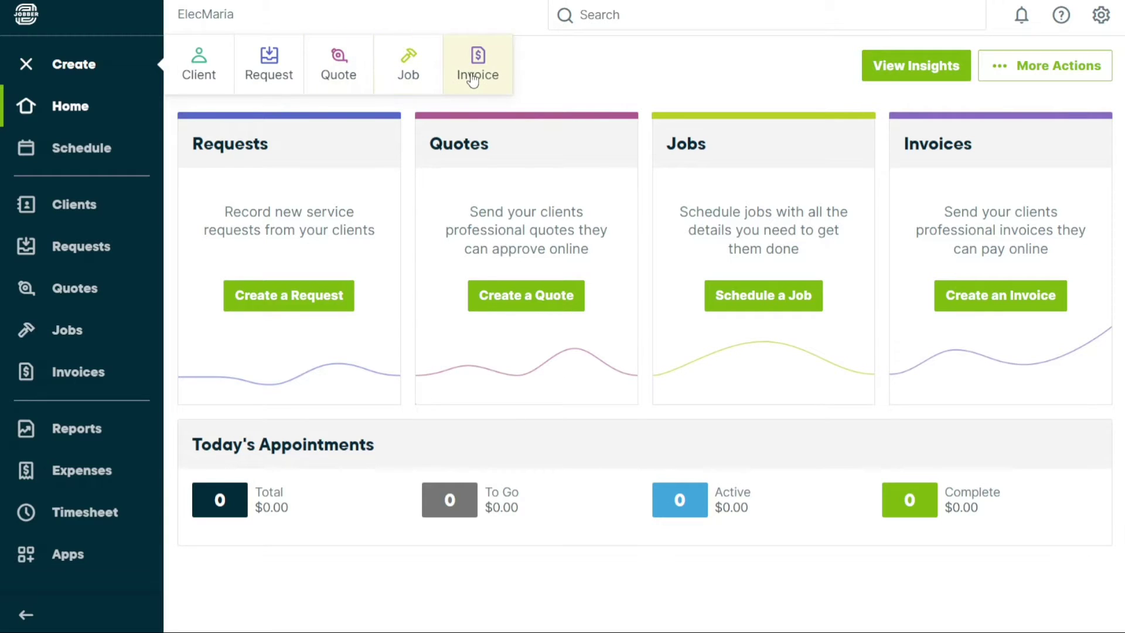
pyautogui.click(543, 70)
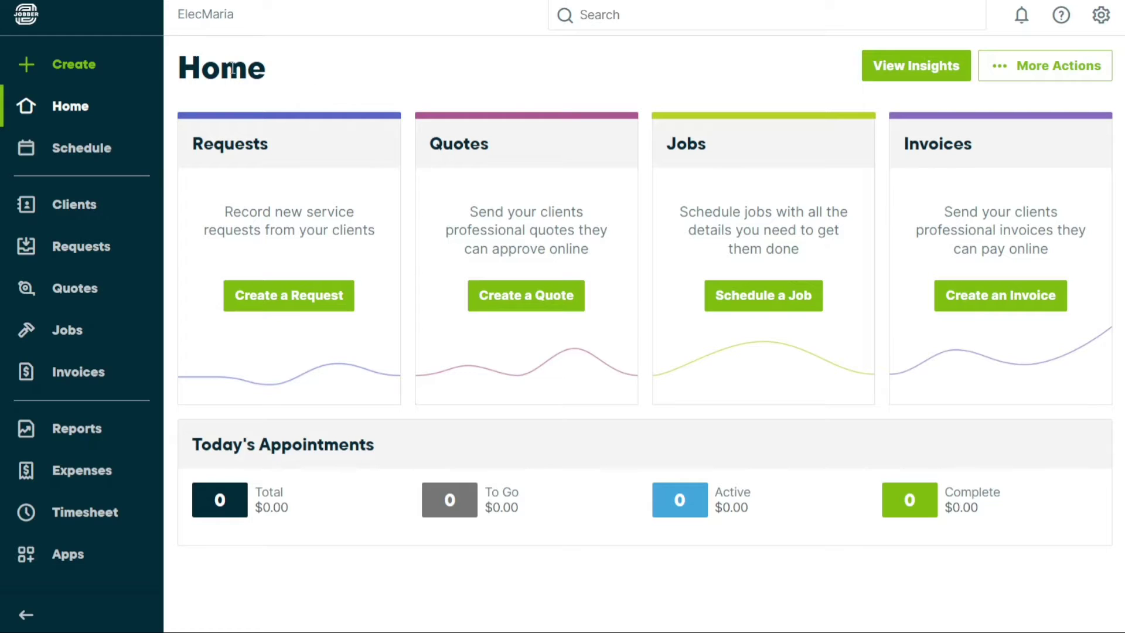
pyautogui.click(66, 69)
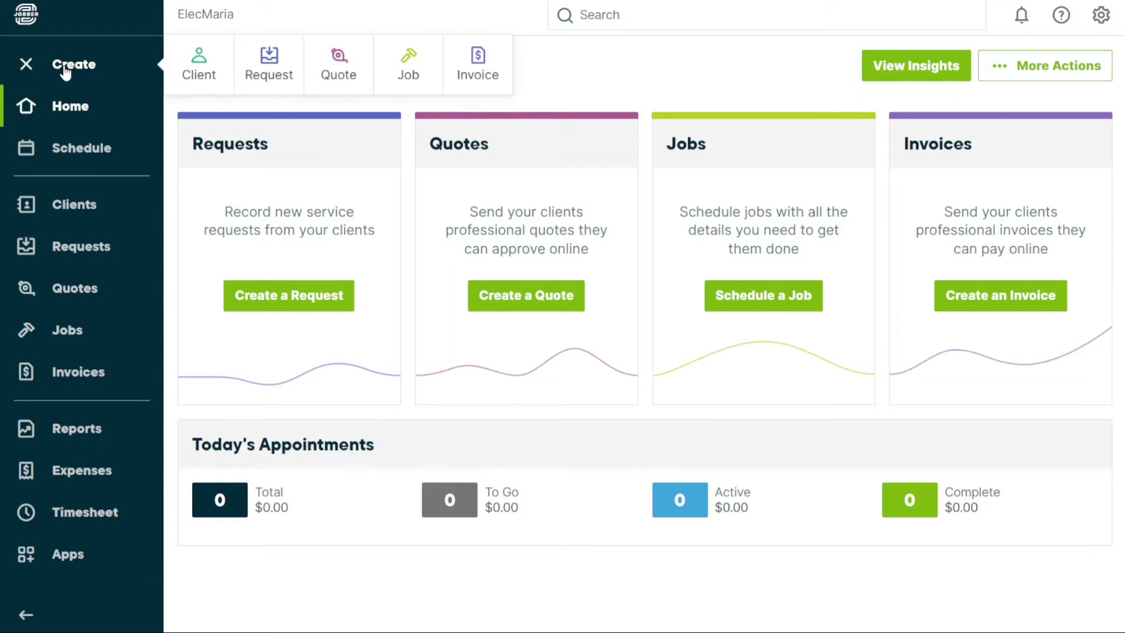
pyautogui.click(66, 70)
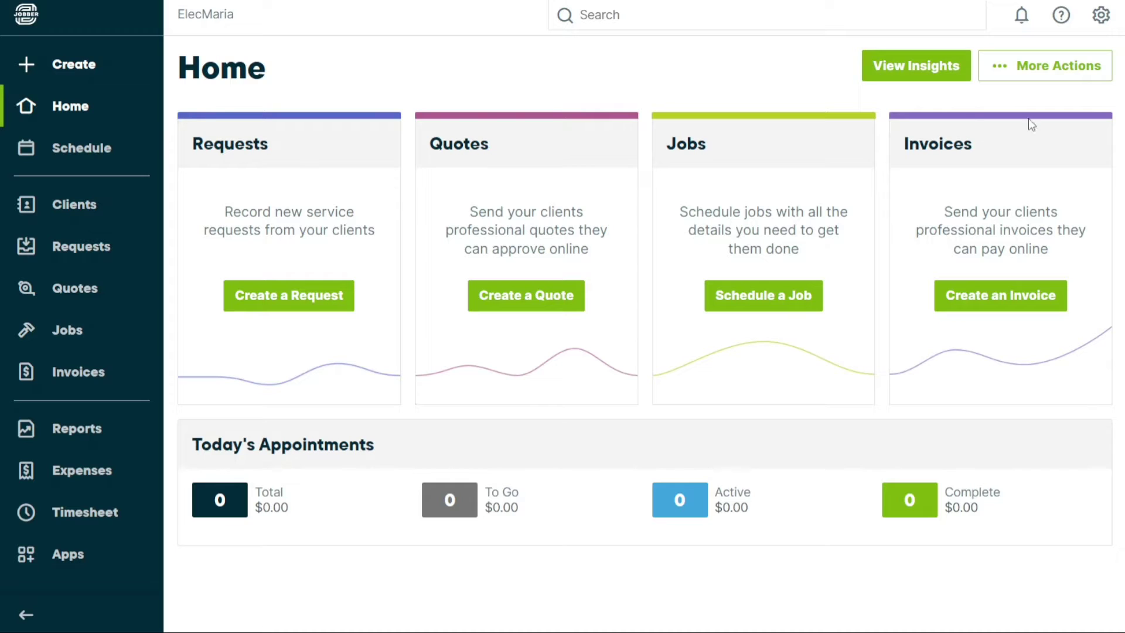
pyautogui.click(1085, 68)
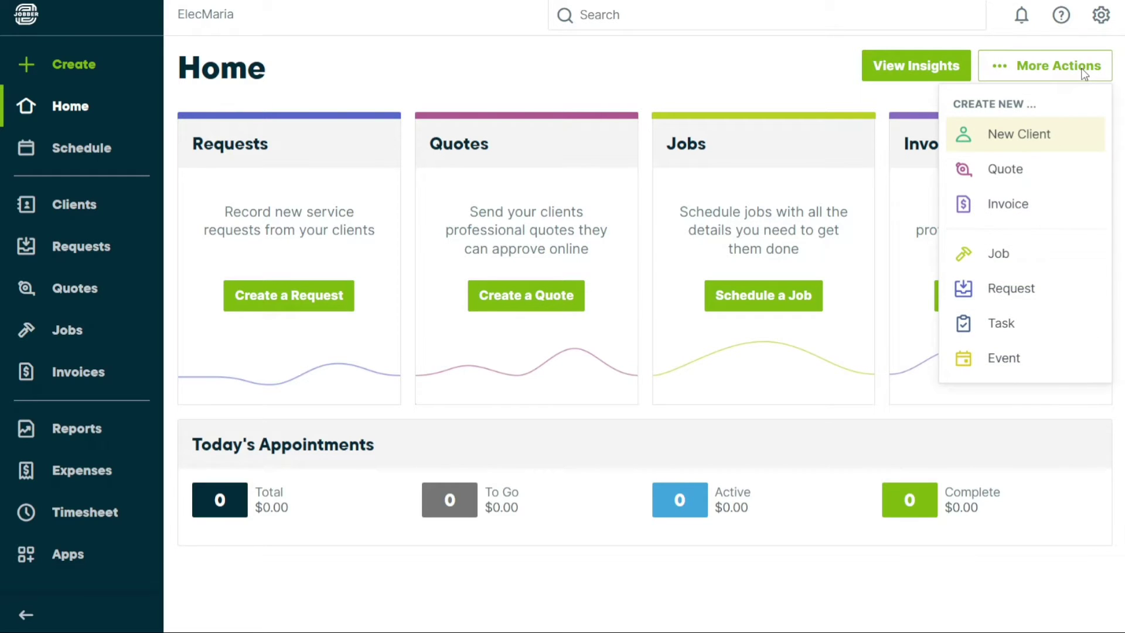
pyautogui.click(234, 252)
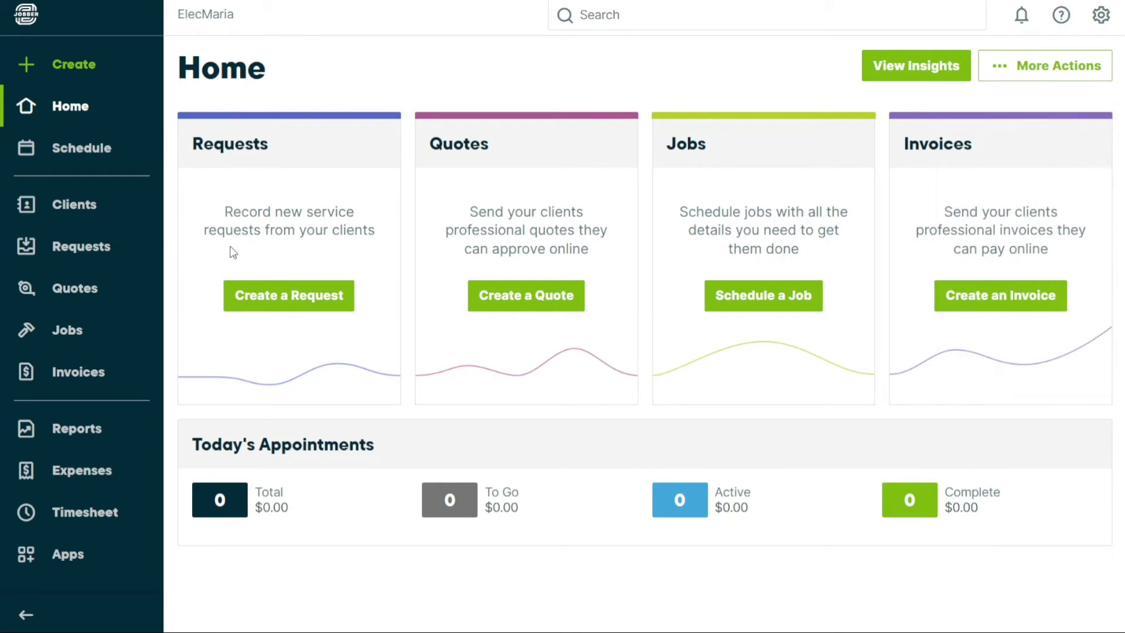
# - Open the Schedule, switch it to list view, then back to the May 2023 month
pyautogui.click(65, 159)
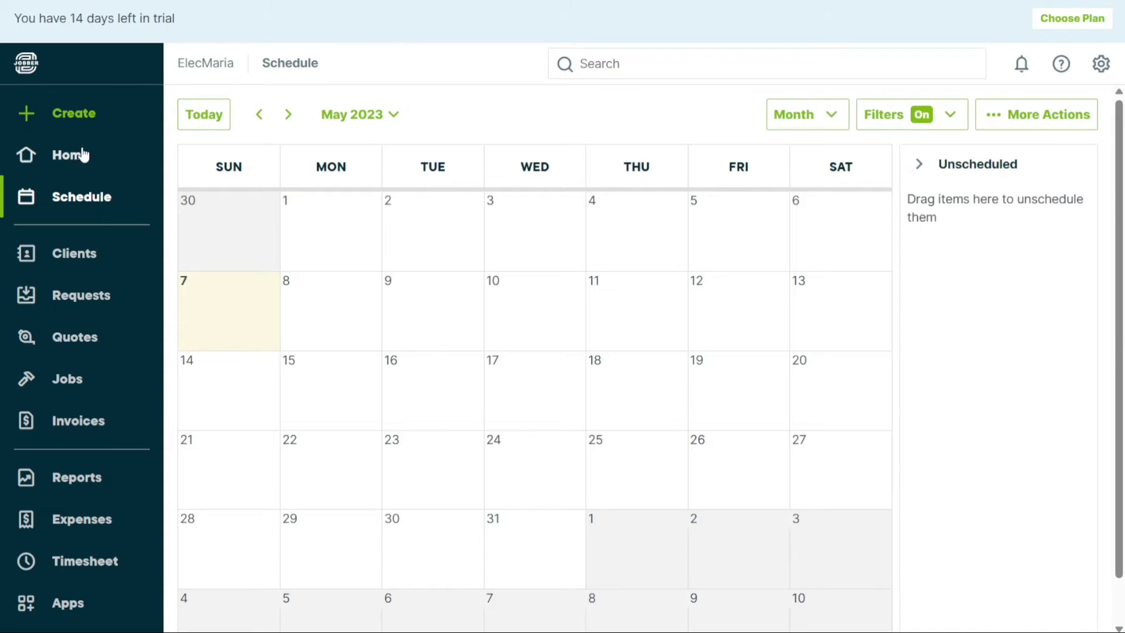
pyautogui.click(804, 111)
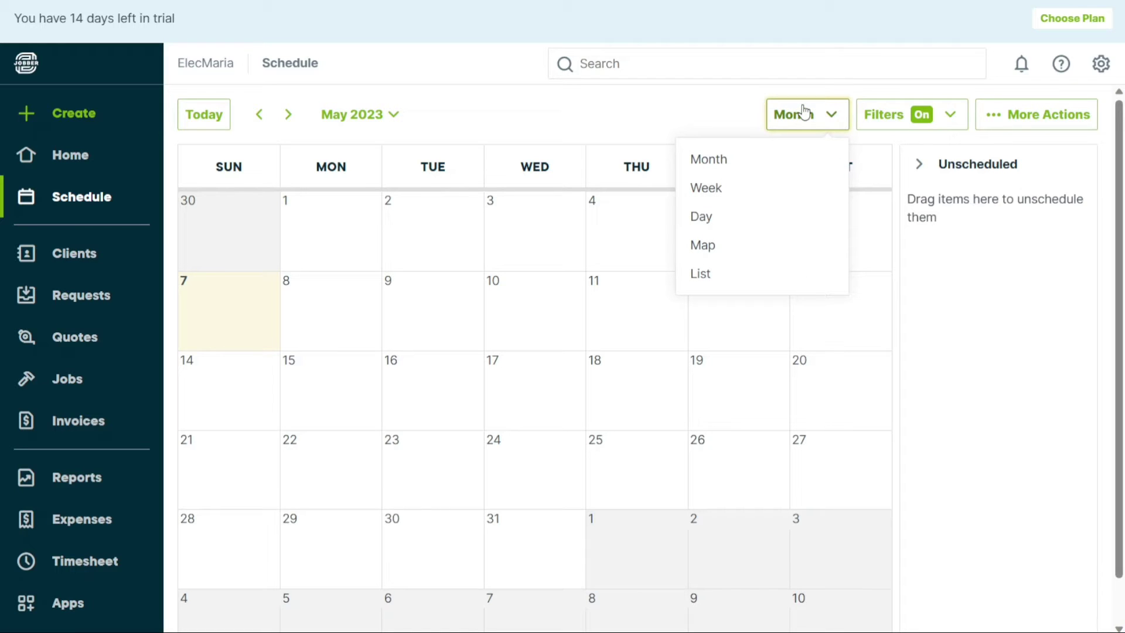
pyautogui.click(714, 274)
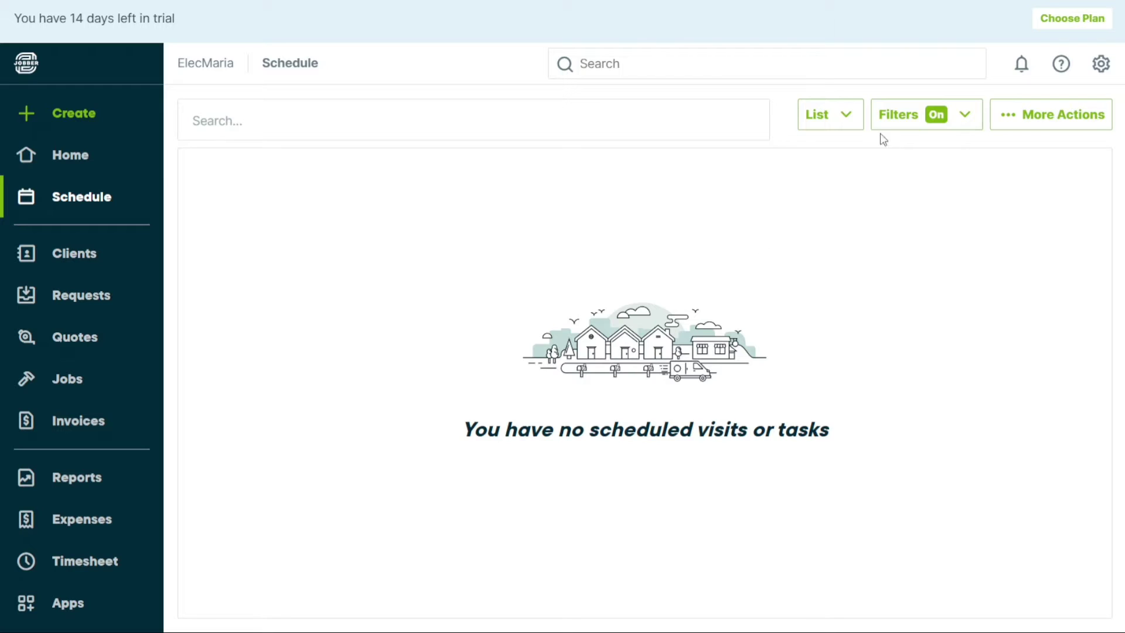
pyautogui.click(850, 119)
pyautogui.click(792, 167)
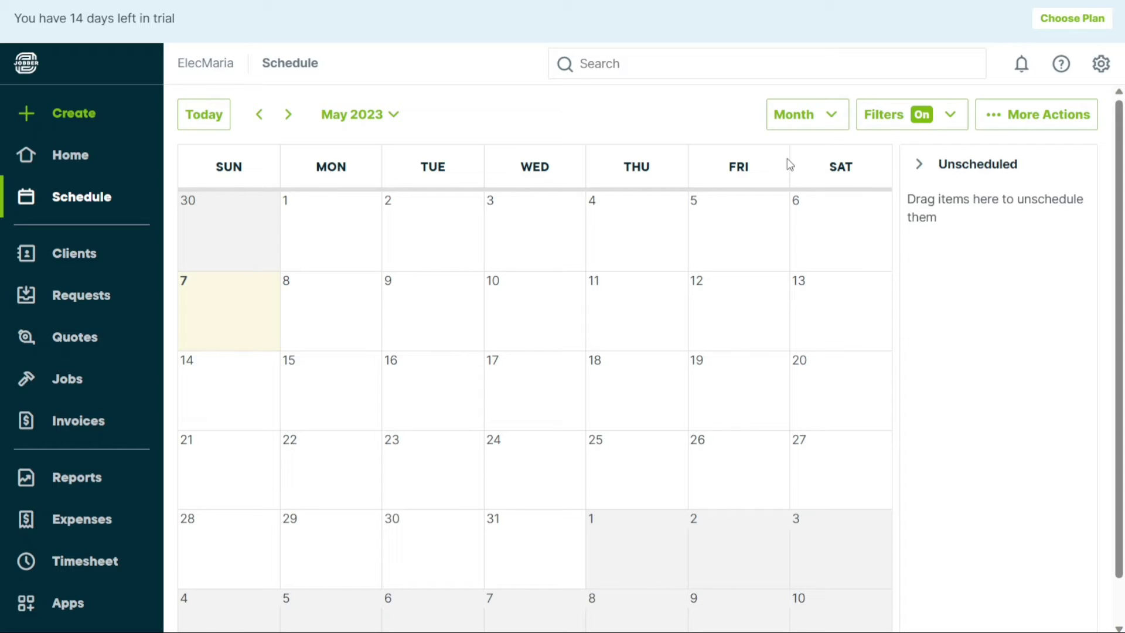
# - Try the May 7–13 week and single-day views, return to month view, then close the More Actions list
pyautogui.click(792, 117)
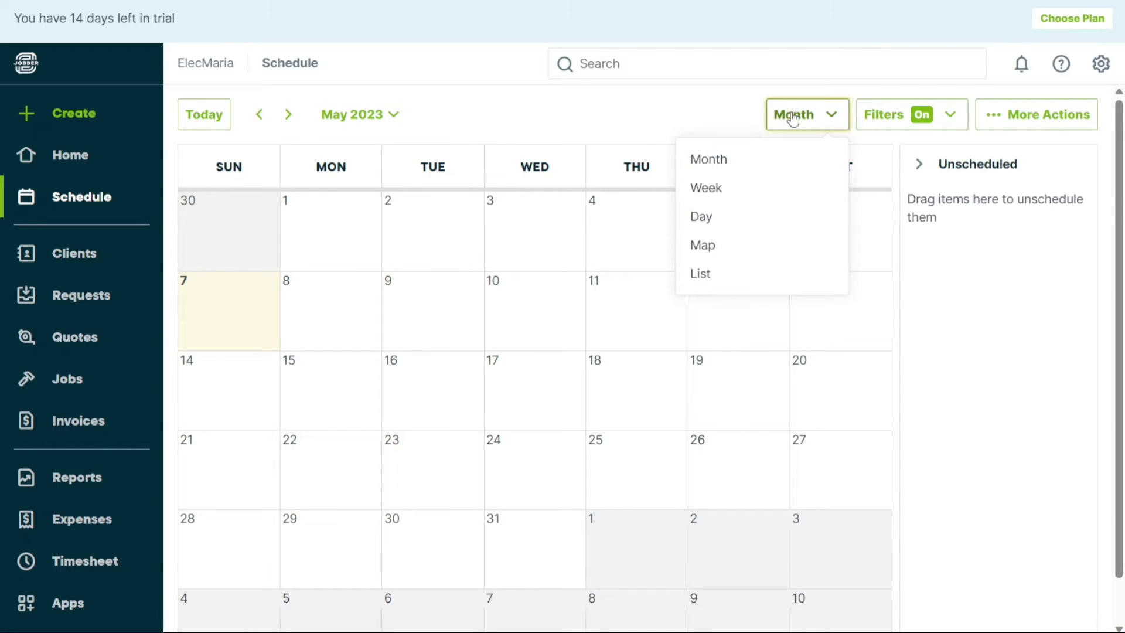
pyautogui.click(729, 195)
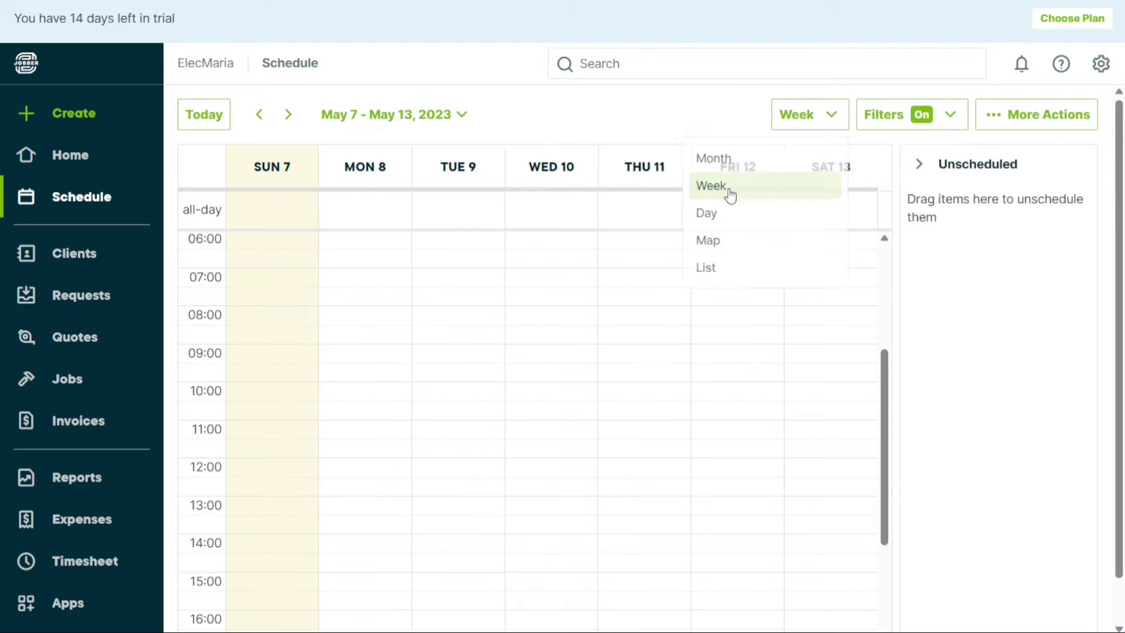
pyautogui.click(822, 118)
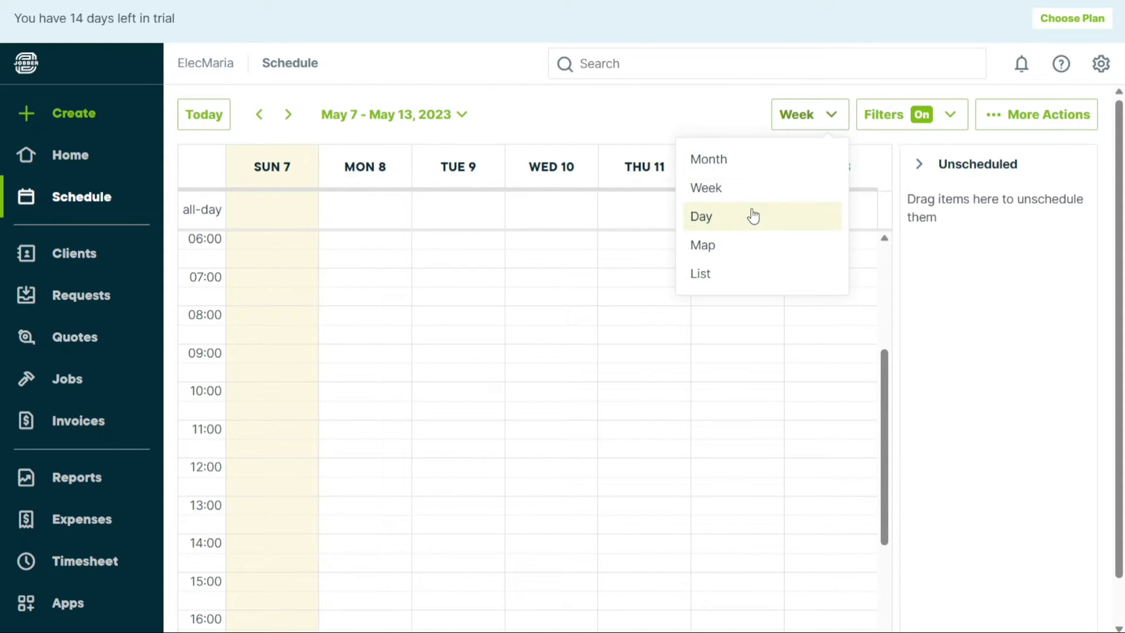
pyautogui.click(755, 216)
pyautogui.click(836, 124)
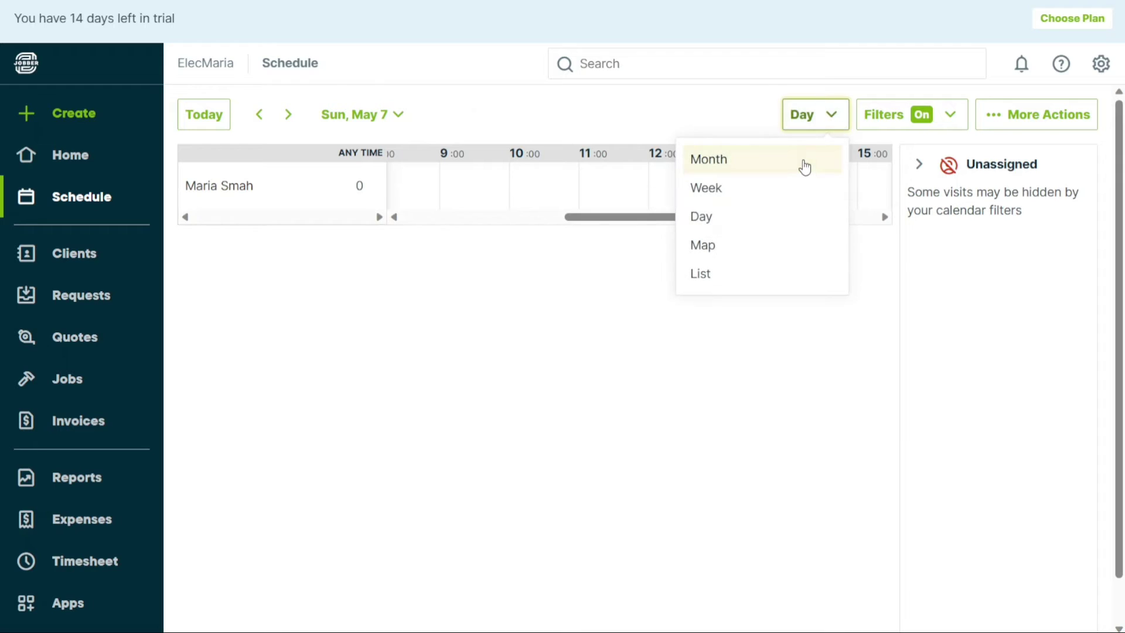
pyautogui.click(803, 166)
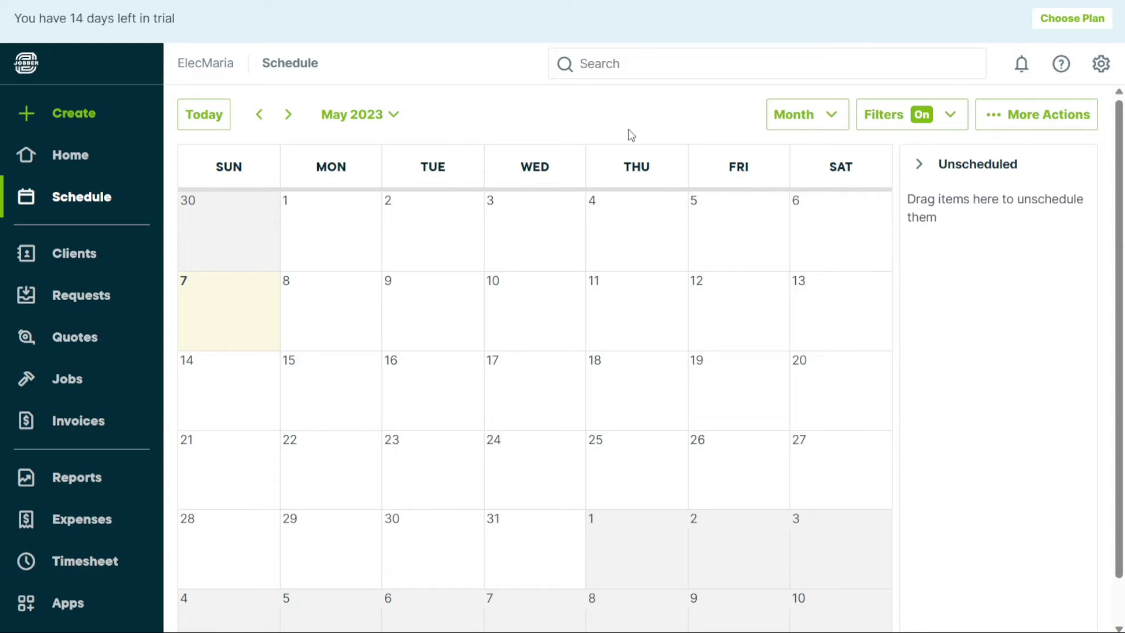
pyautogui.click(997, 130)
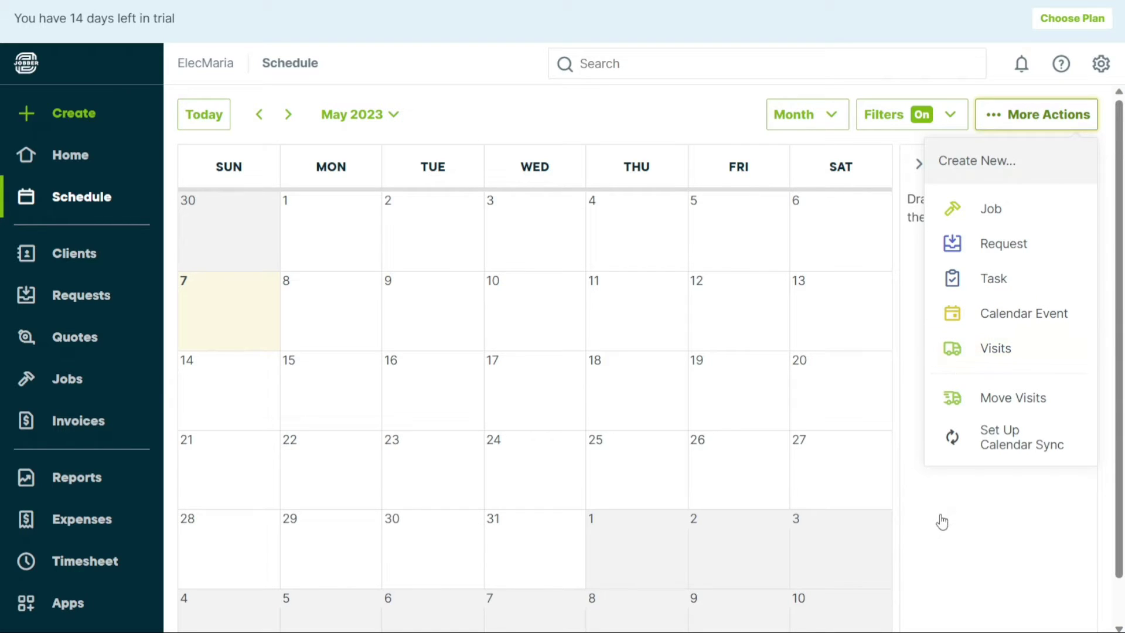
pyautogui.click(950, 531)
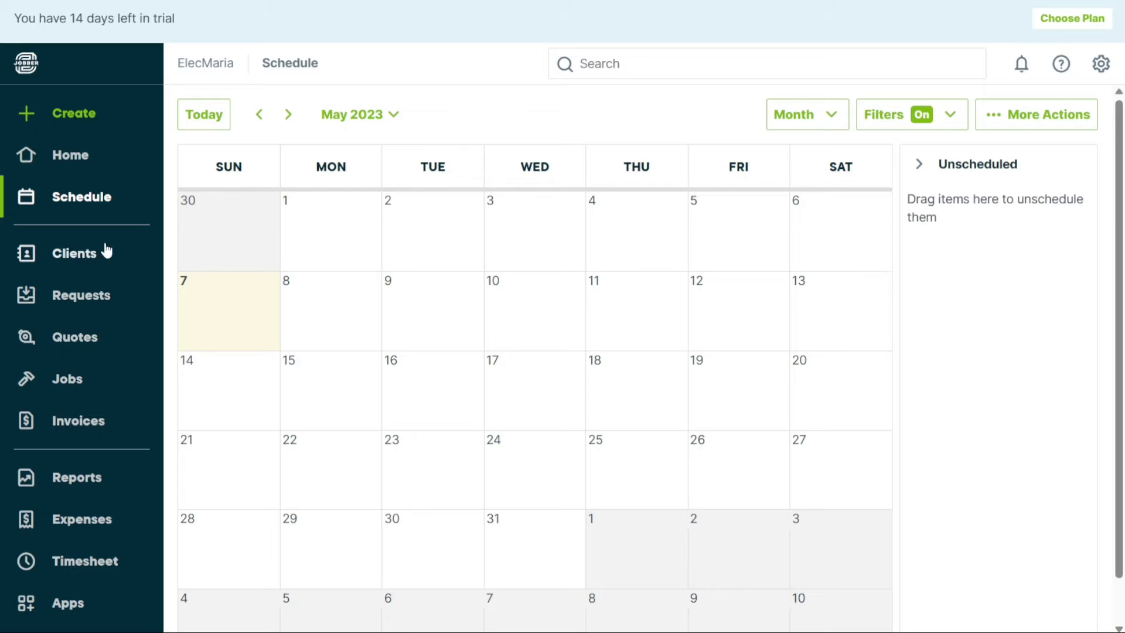
# - Open the Clients page, empty and filtered to Leads and Active
pyautogui.click(88, 250)
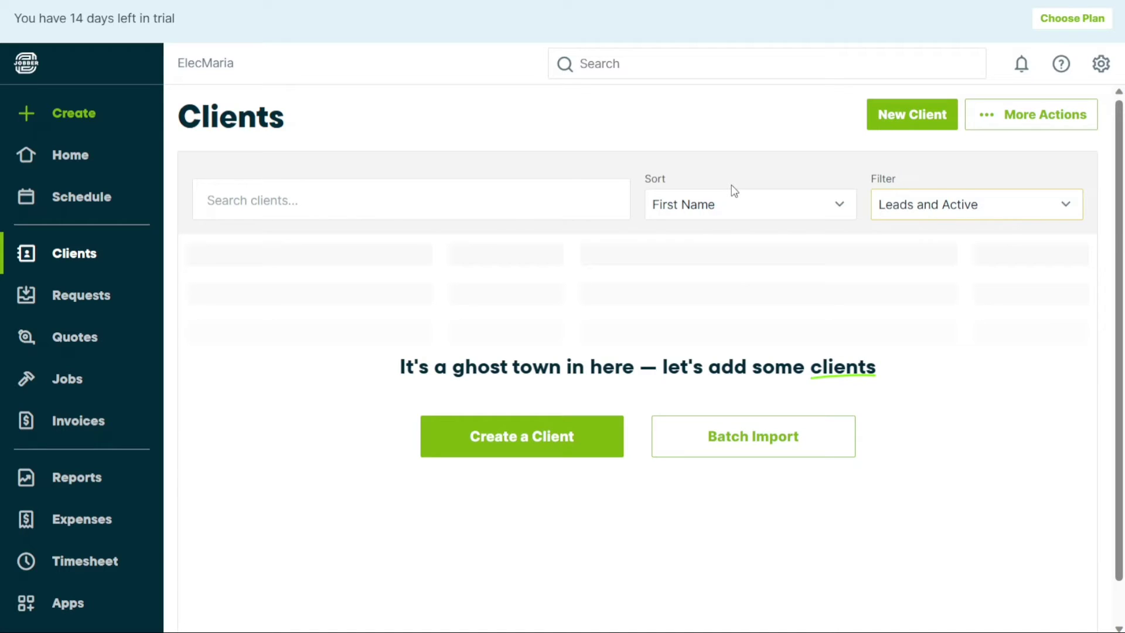
# - Open Requests, dismiss the Book Online promotion, and check the Date and Status filters
pyautogui.click(103, 298)
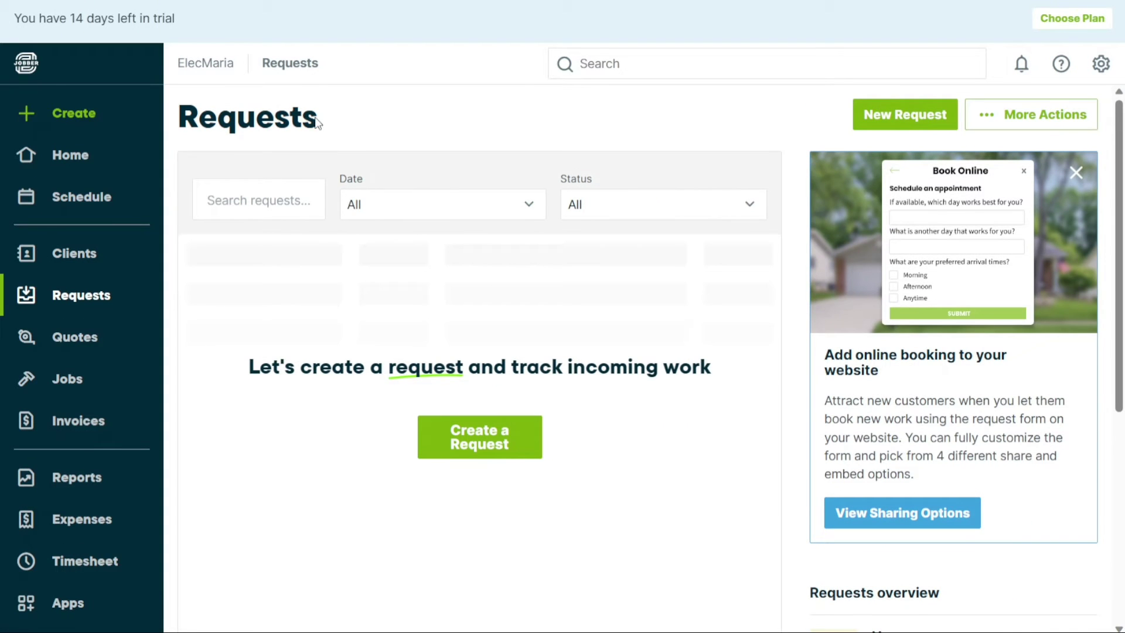
pyautogui.click(1075, 172)
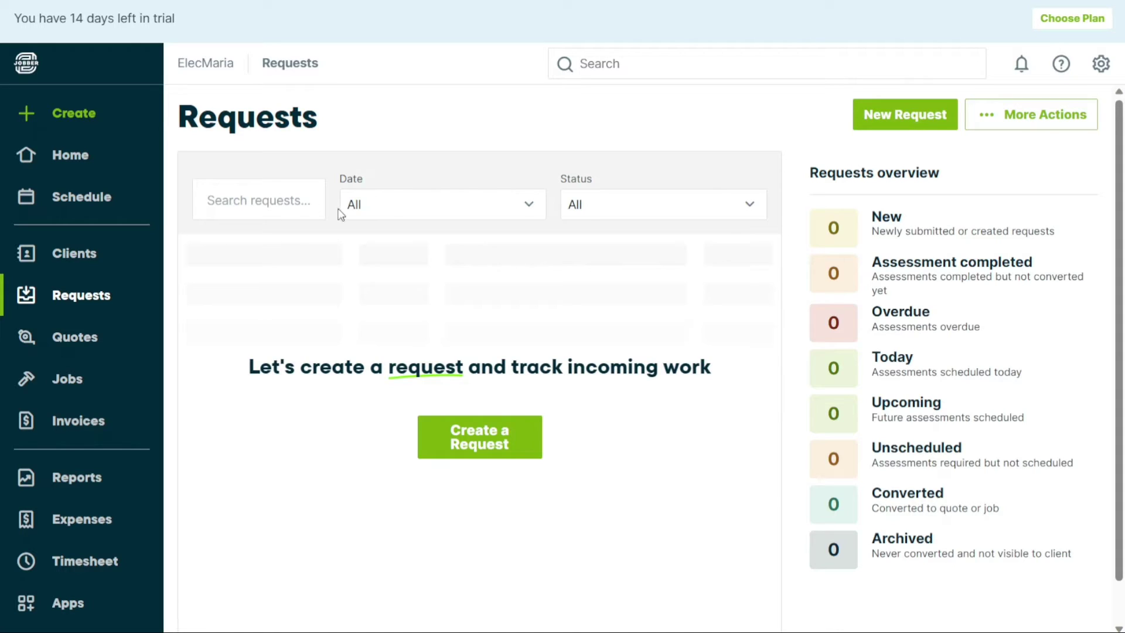
pyautogui.click(428, 205)
pyautogui.click(623, 203)
# - Open the Quotes page, with no quotes and every overview status at 0
pyautogui.click(92, 345)
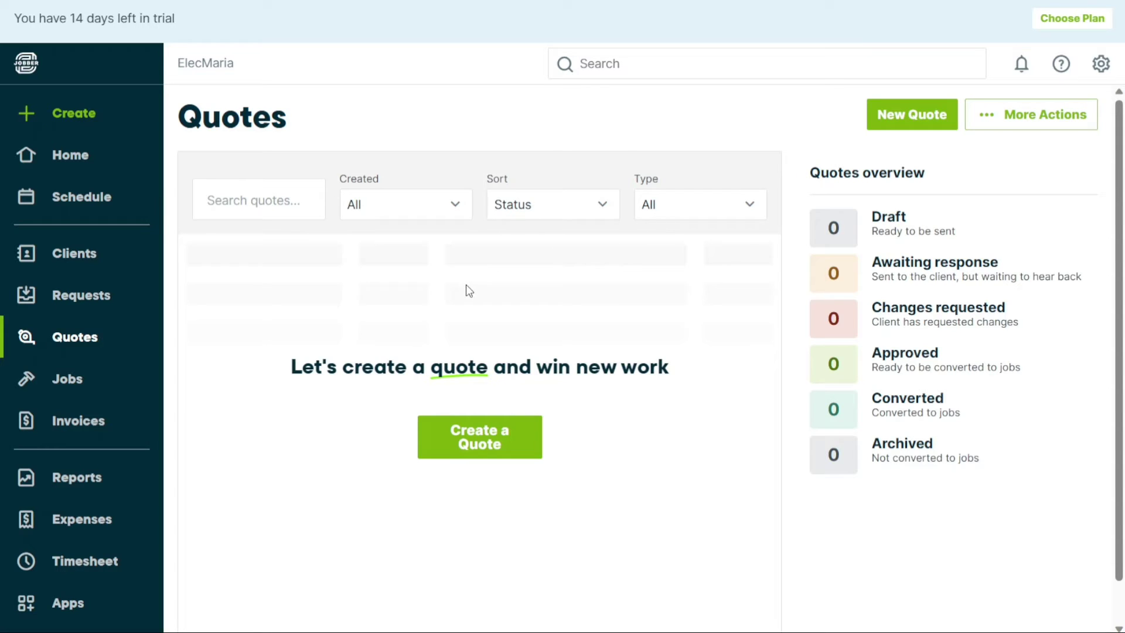
# - Open the Jobs page, with every overview count from Late to Upcoming at 0
pyautogui.click(71, 386)
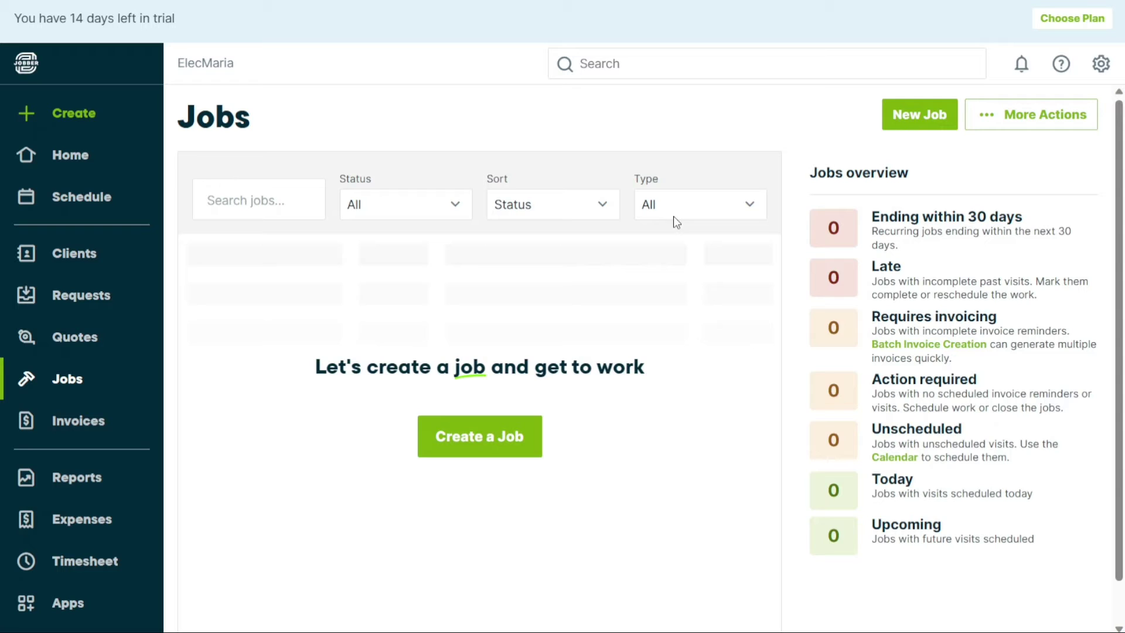
# - Open the Invoices page, with Past due, Sent but not due and Draft at $0.00
pyautogui.click(74, 427)
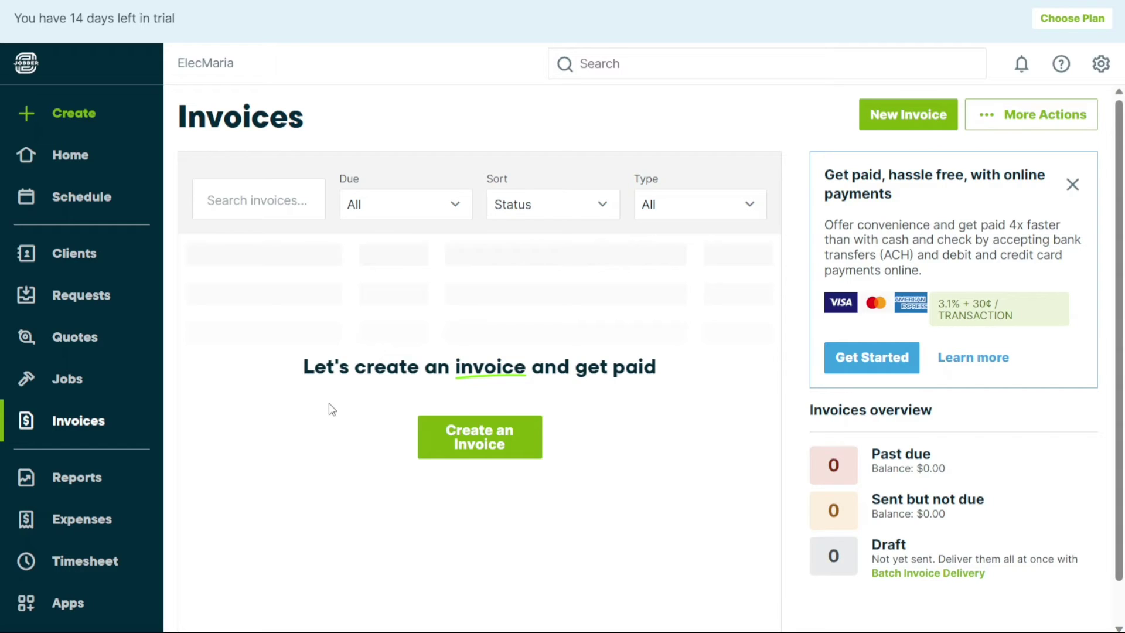
# - Open Reports to see the Financial, Work, Client and Expense report categories
pyautogui.click(87, 487)
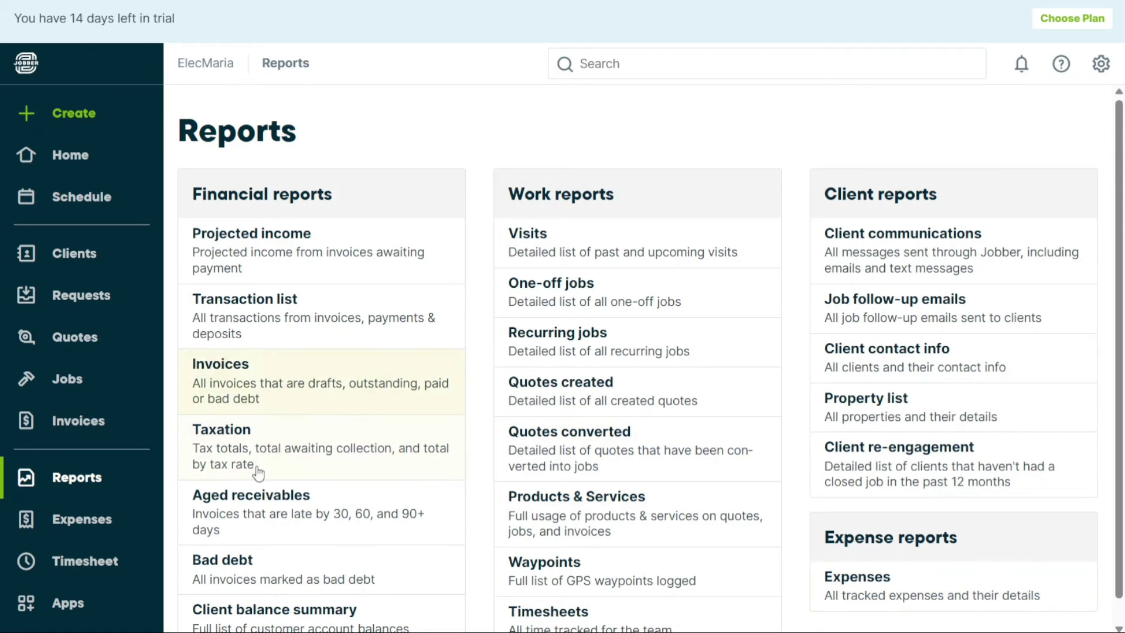
# - Open the Expenses page, with no expenses and Status set to All
pyautogui.click(100, 529)
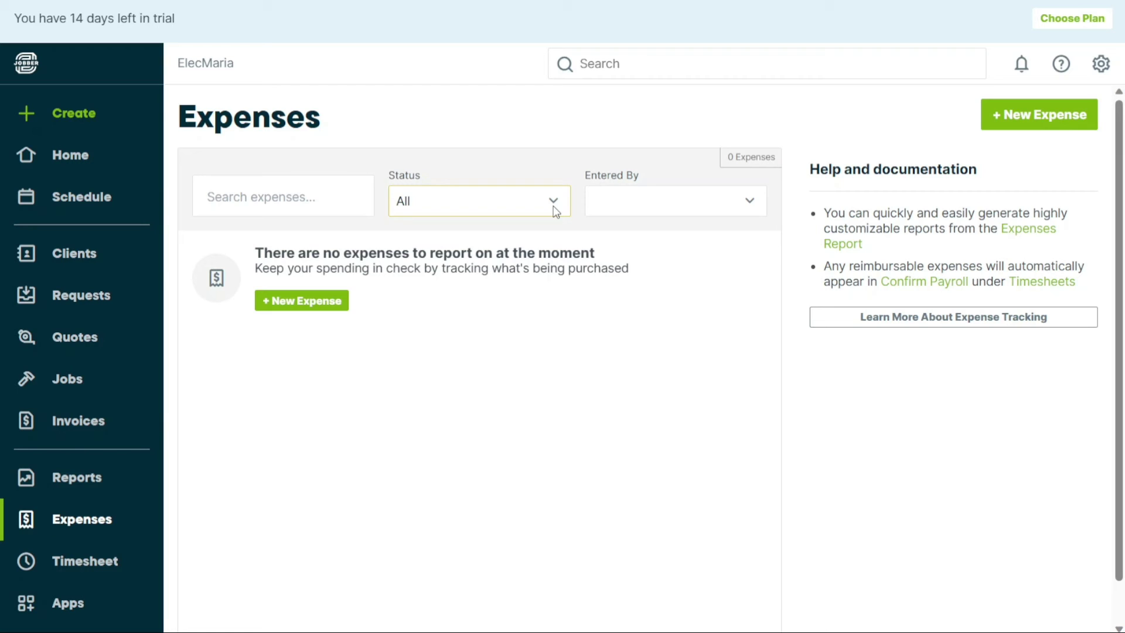
# - View the empty Timesheets page (0:00 hours today) without entering a Start time
pyautogui.click(91, 572)
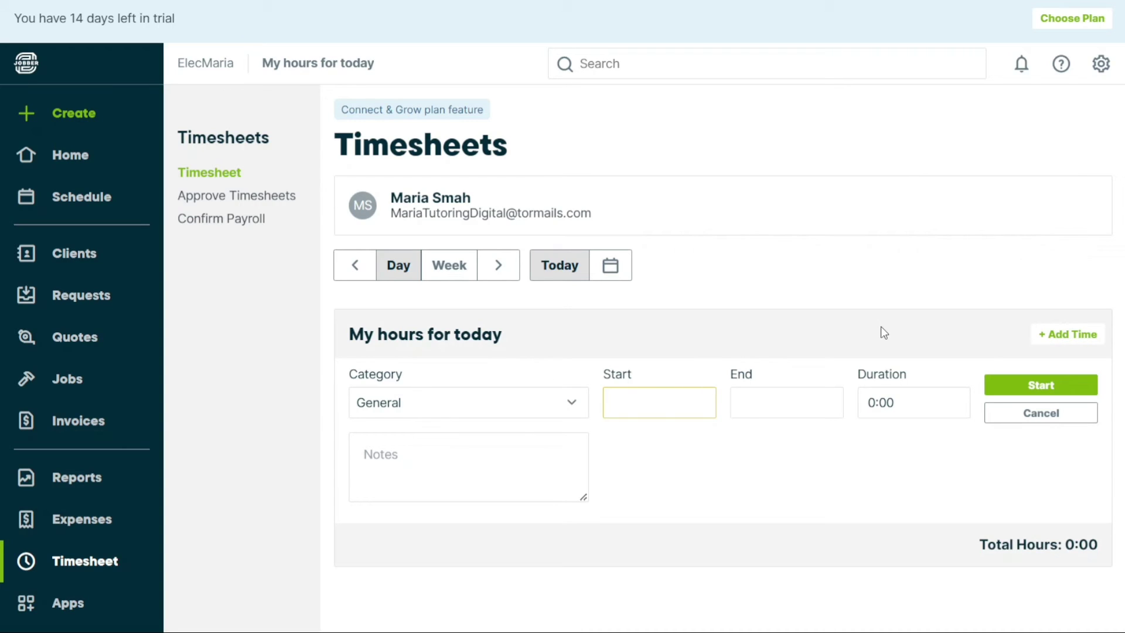
pyautogui.click(921, 322)
# - Browse the App Marketplace grid of integrations, then go back to the empty Clients list
pyautogui.click(81, 604)
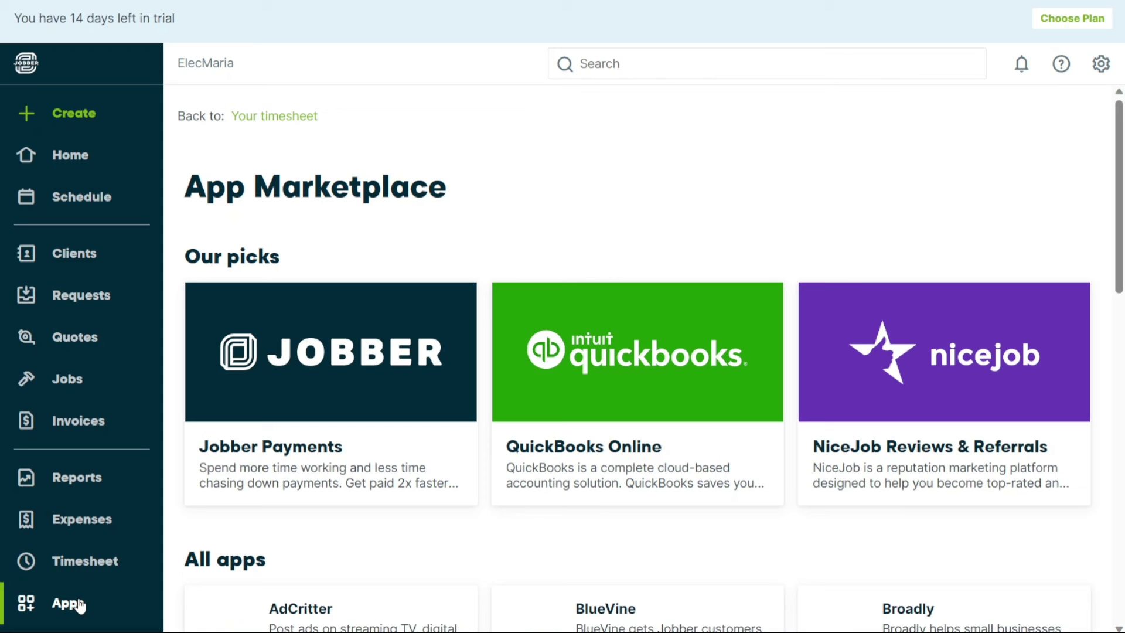
pyautogui.scroll(-9, 765, 146)
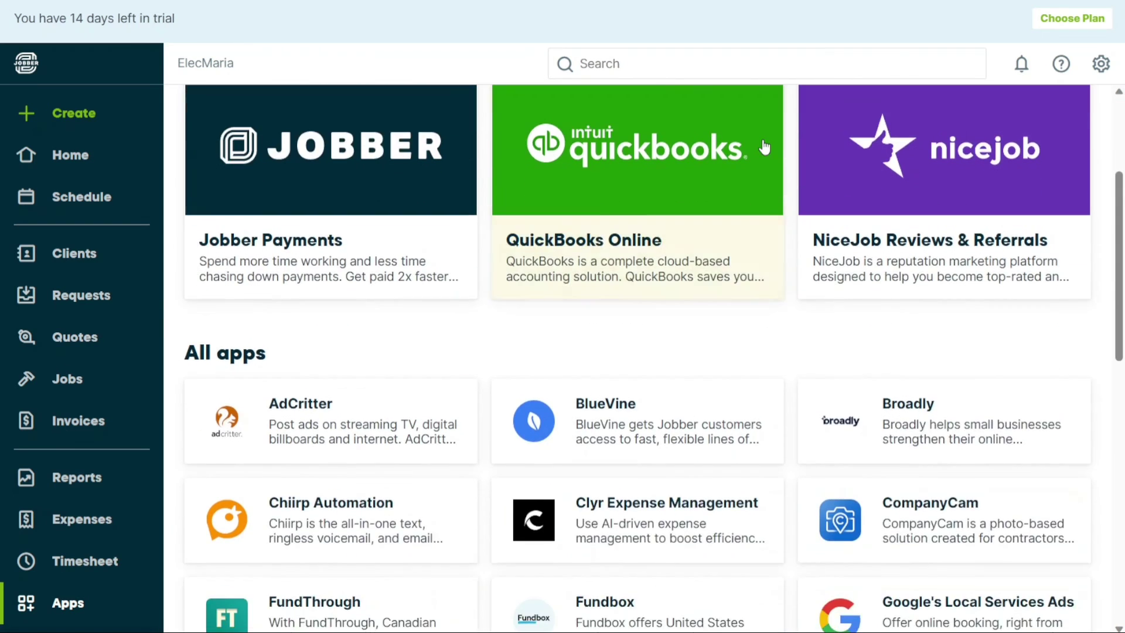
pyautogui.scroll(-7, 764, 147)
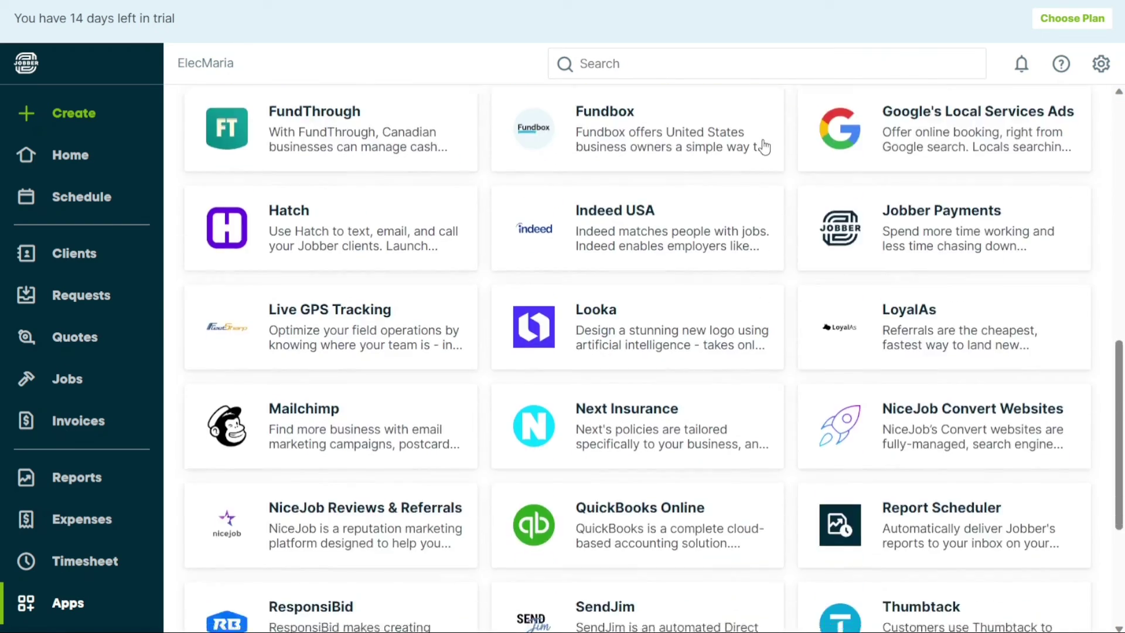
pyautogui.scroll(7, 765, 146)
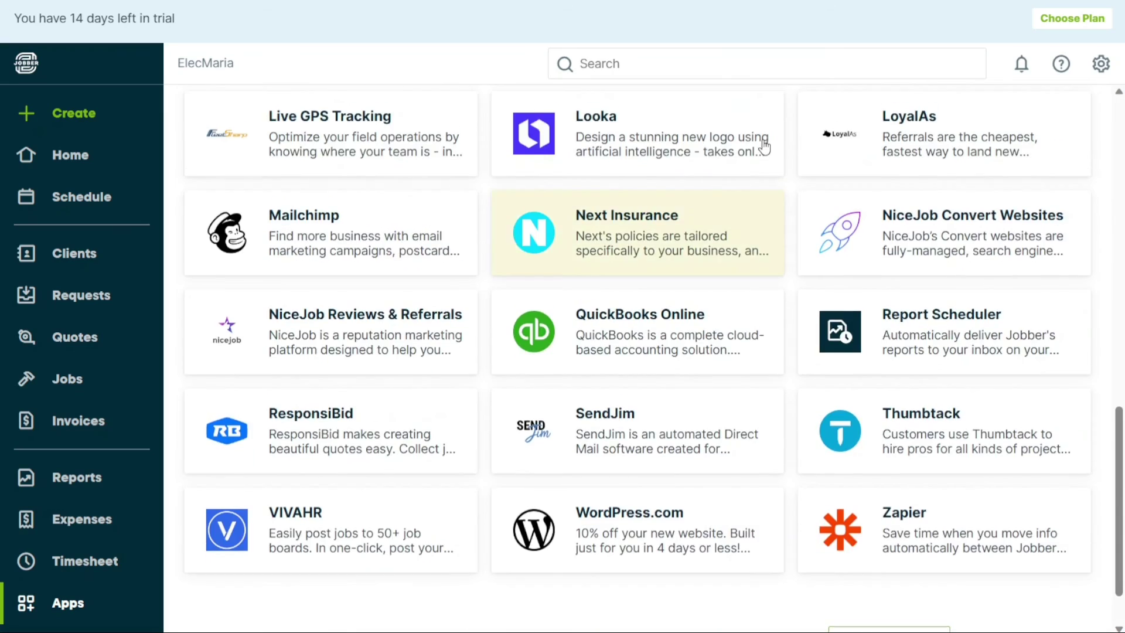
pyautogui.scroll(8, 765, 147)
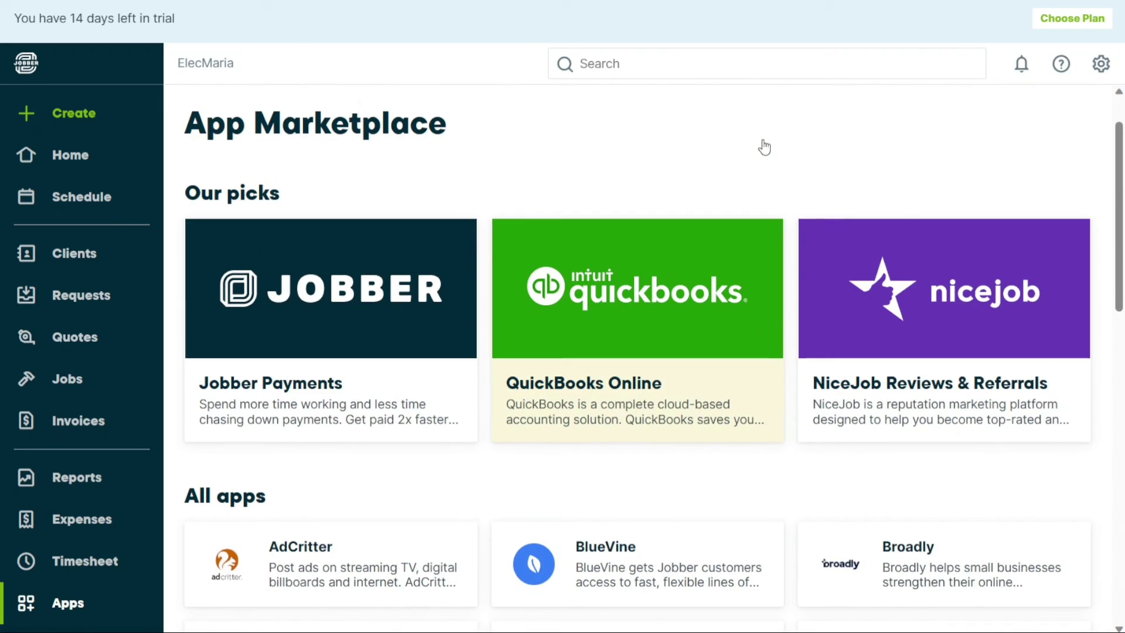
pyautogui.scroll(-9, 764, 147)
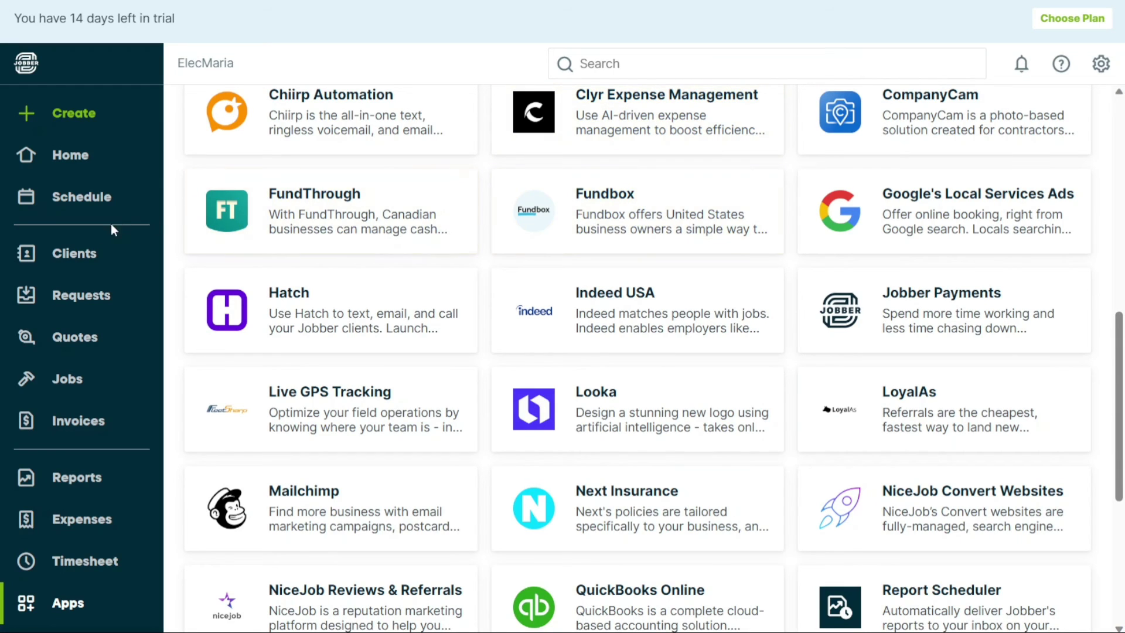
pyautogui.click(85, 253)
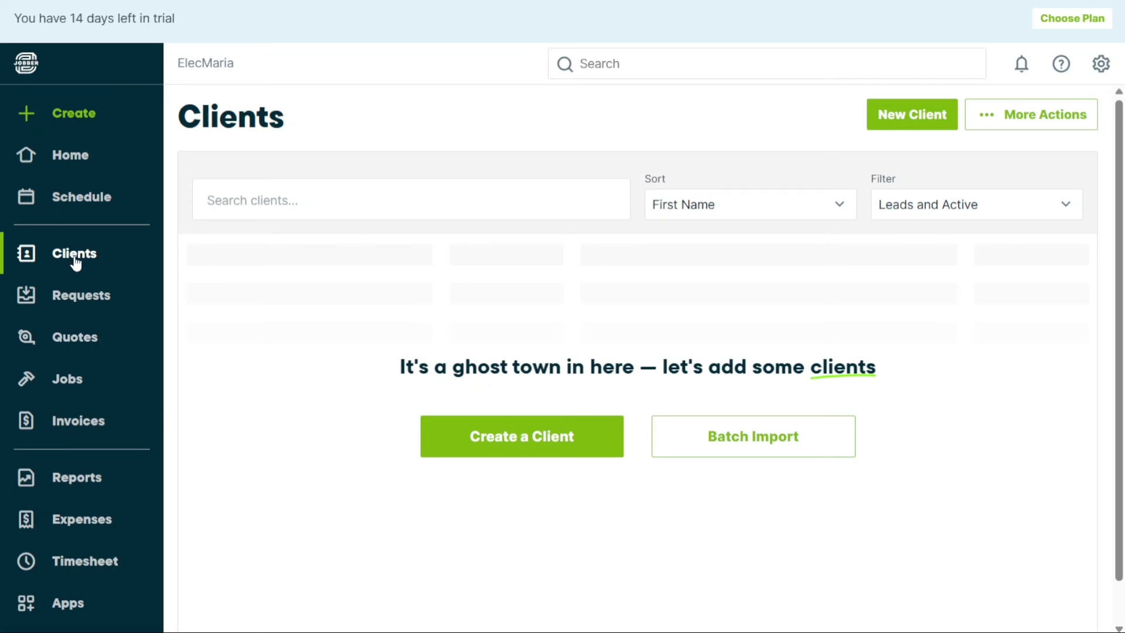
pyautogui.doubleClick(241, 128)
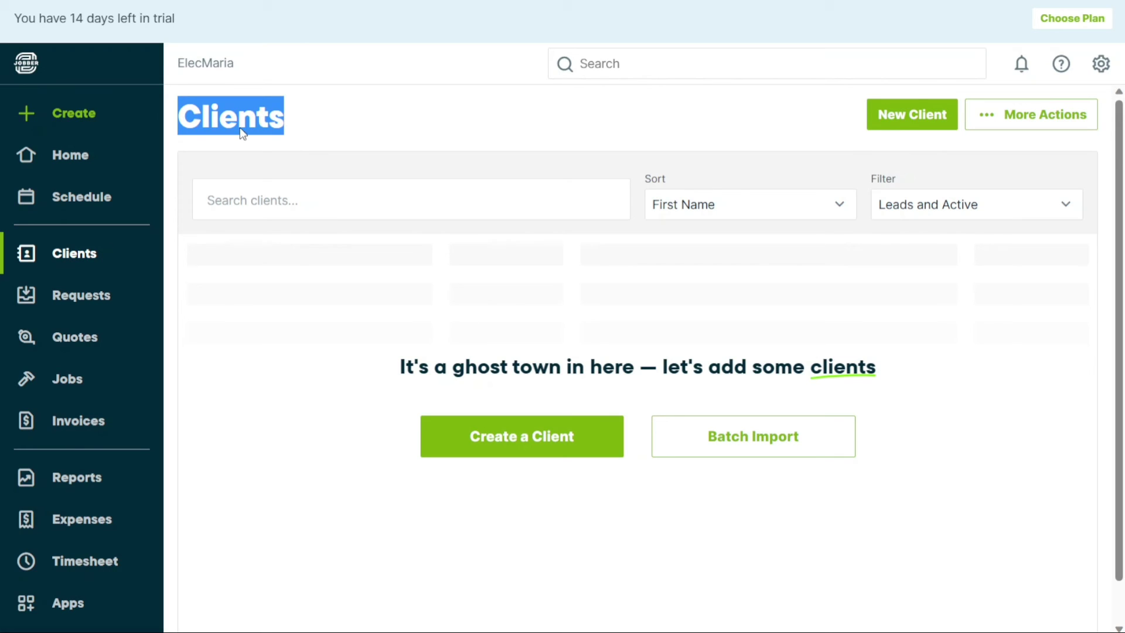
pyautogui.click(465, 136)
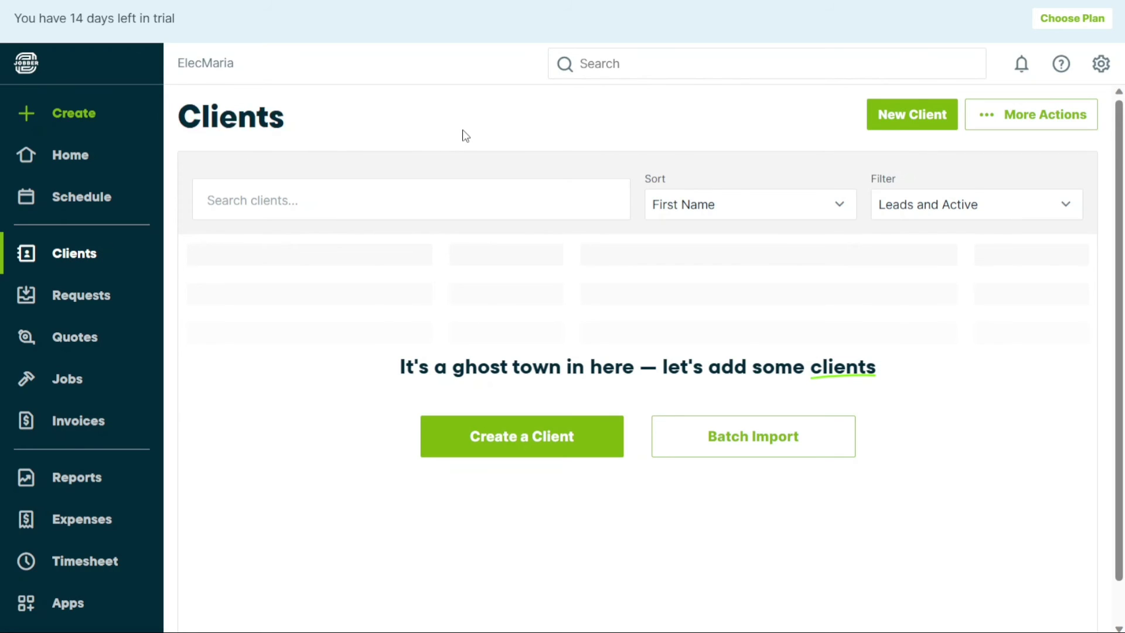
pyautogui.click(907, 128)
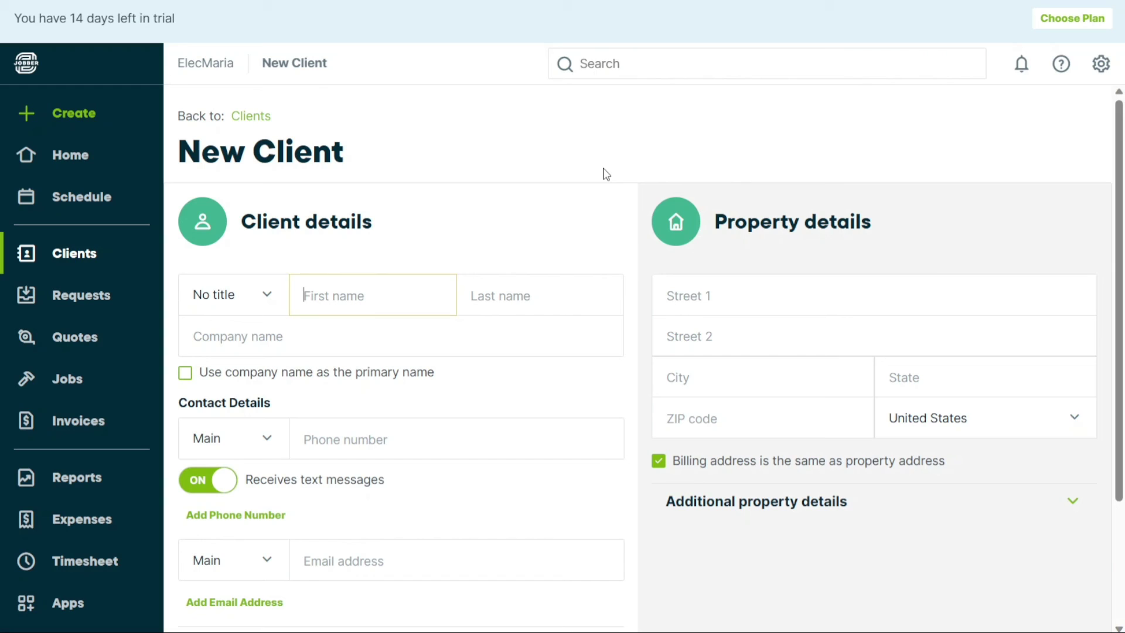
pyautogui.click(607, 174)
pyautogui.scroll(-1, 606, 174)
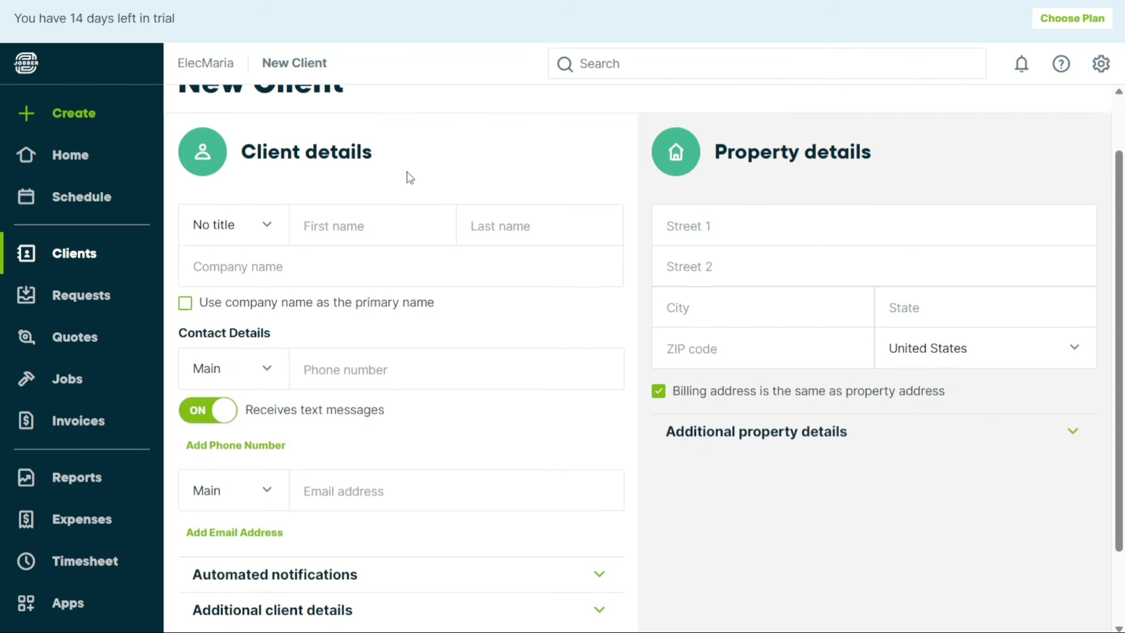
pyautogui.scroll(-1, 410, 177)
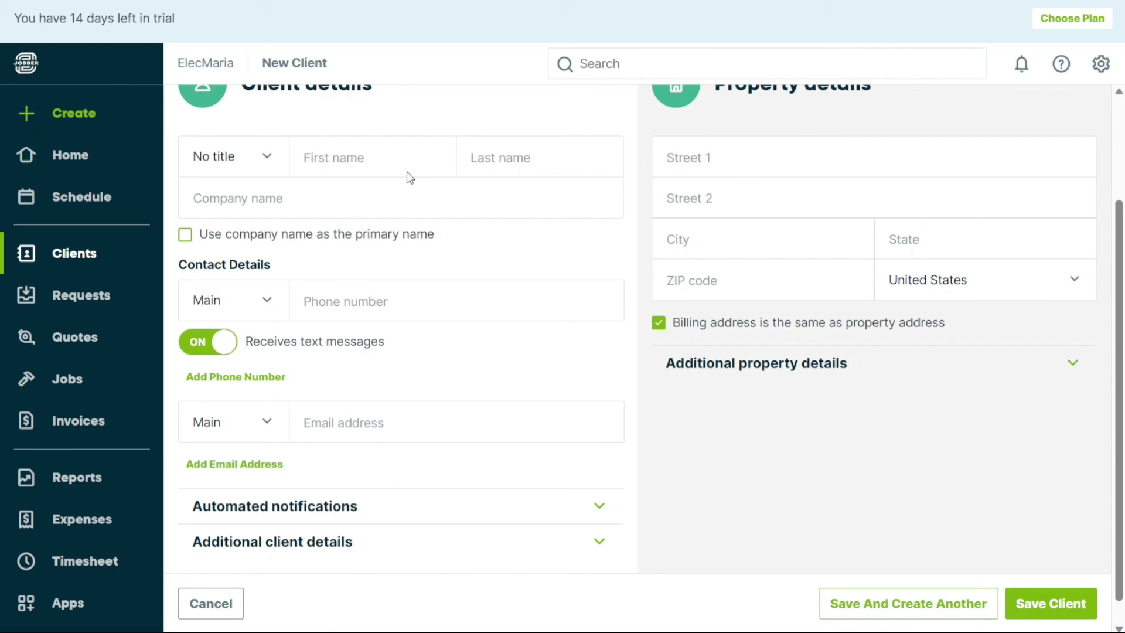
pyautogui.scroll(-1, 407, 172)
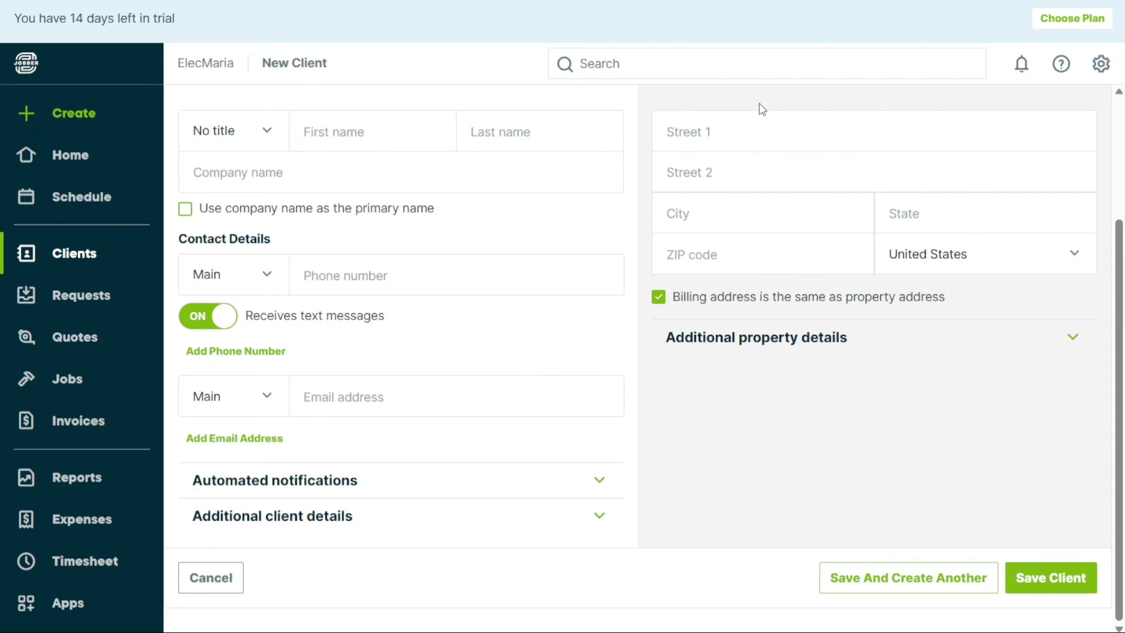
pyautogui.scroll(3, 762, 110)
pyautogui.scroll(-2, 762, 109)
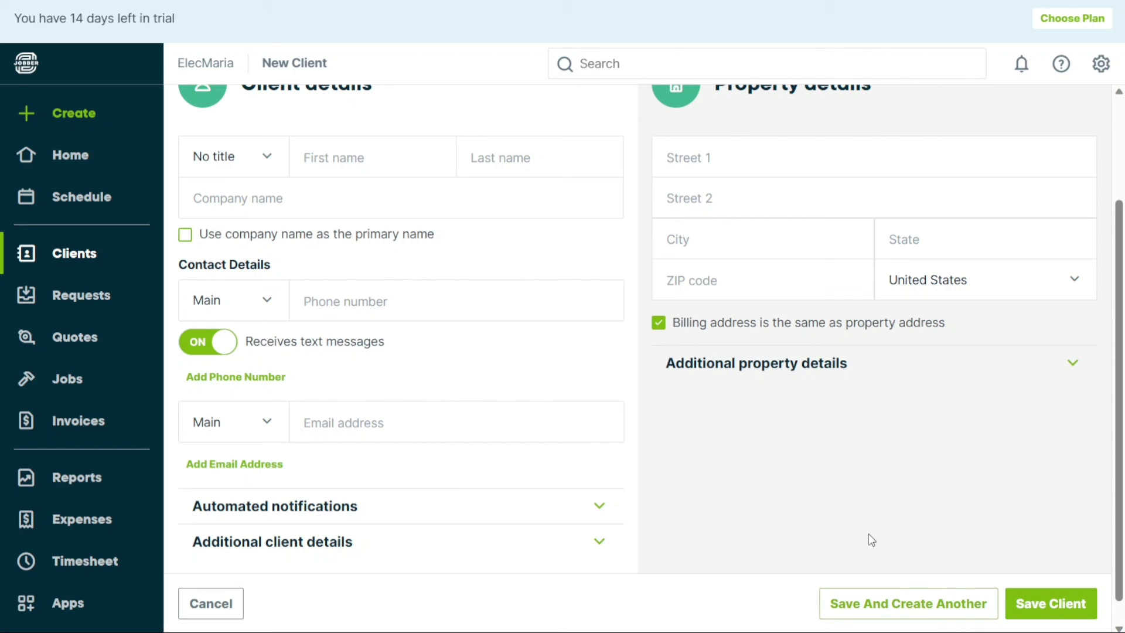
pyautogui.scroll(3, 868, 533)
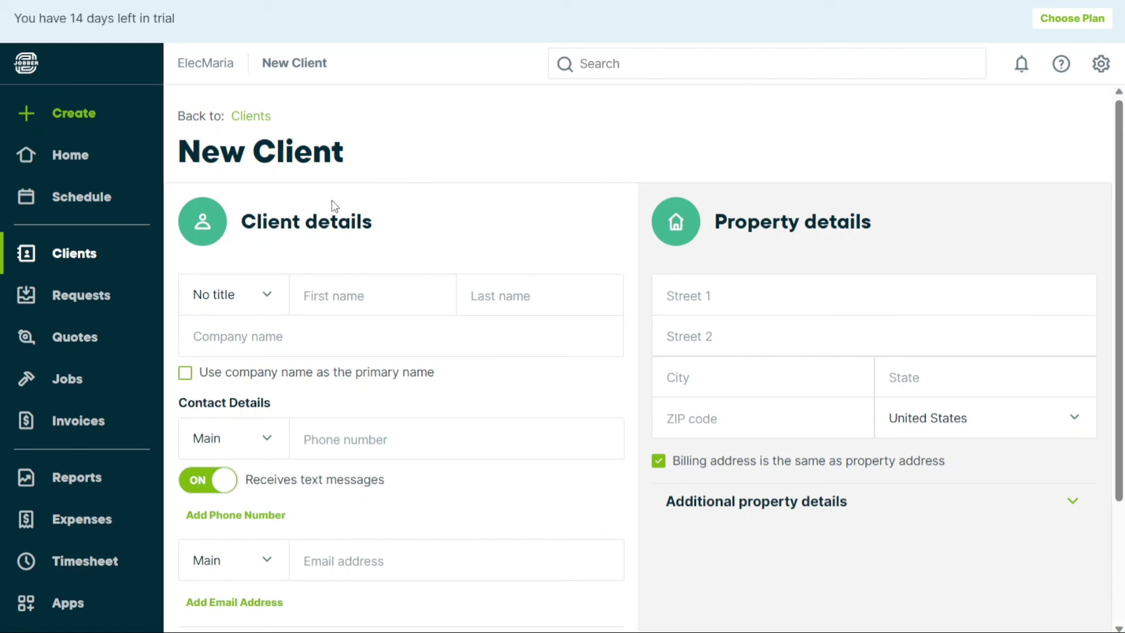
# - Go back to the Home dashboard, abandoning the unsaved New Client form
pyautogui.click(70, 158)
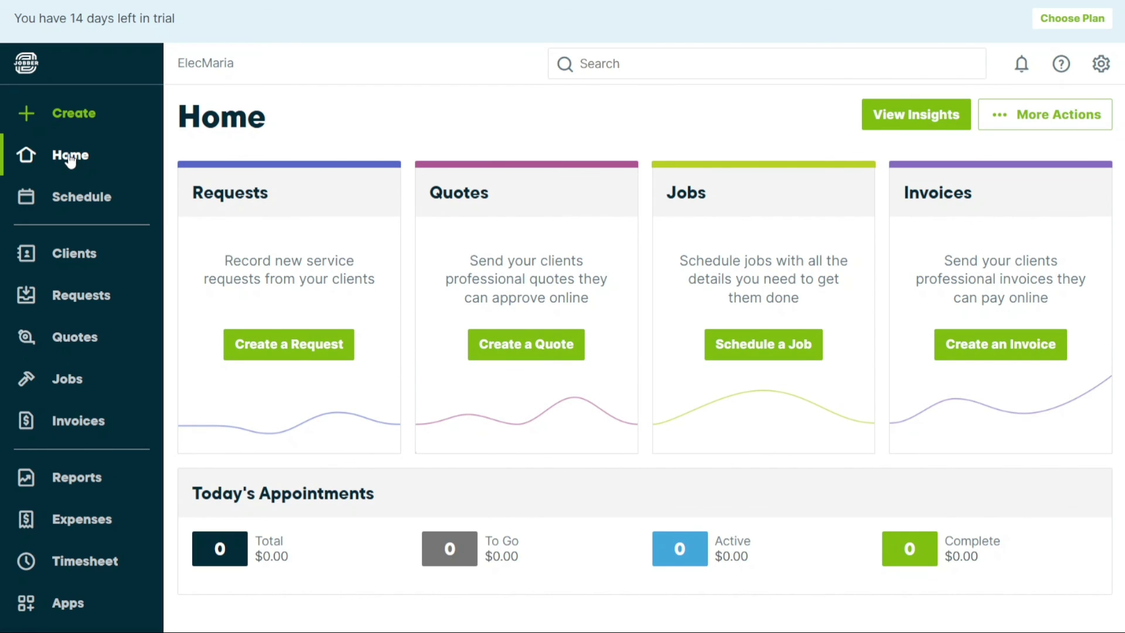